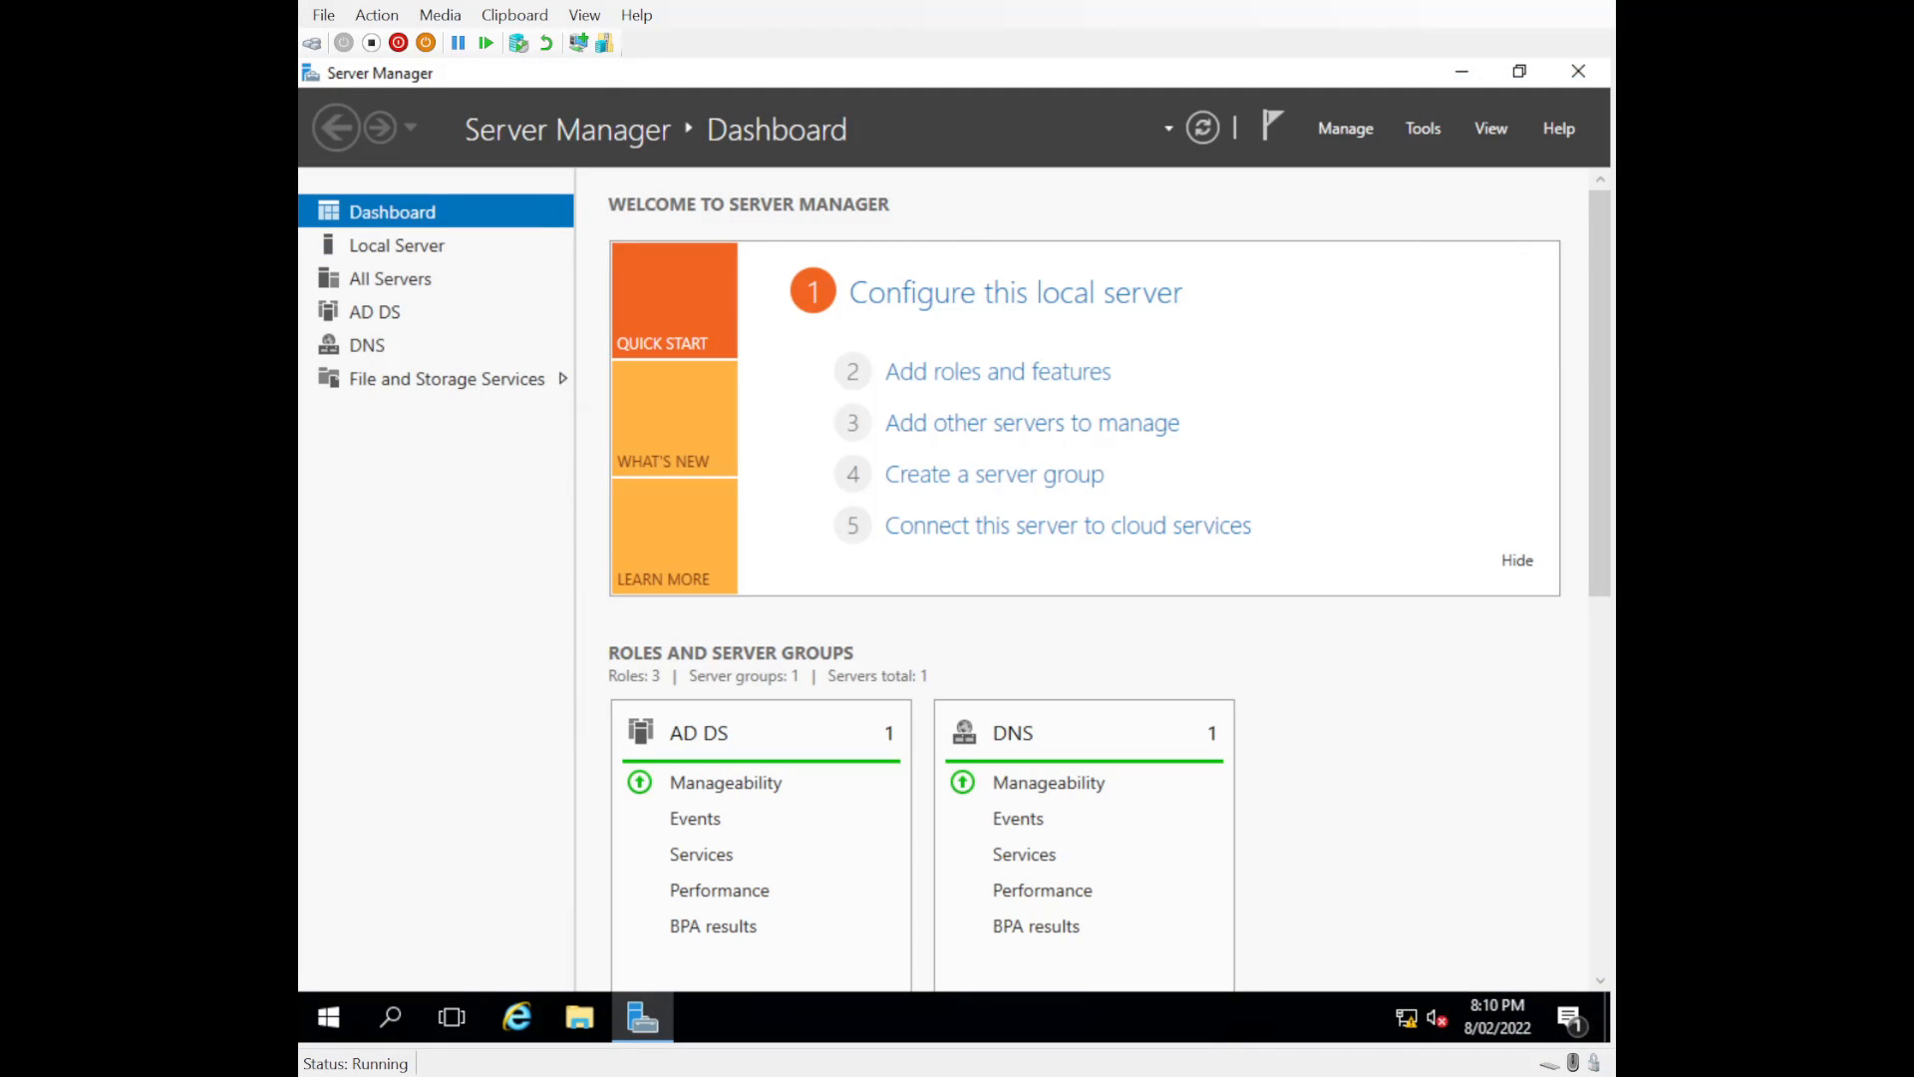
# Step: Restart Server Manager and open Active Directory Users and Computers in a maximized window
pyautogui.click(1573, 71)
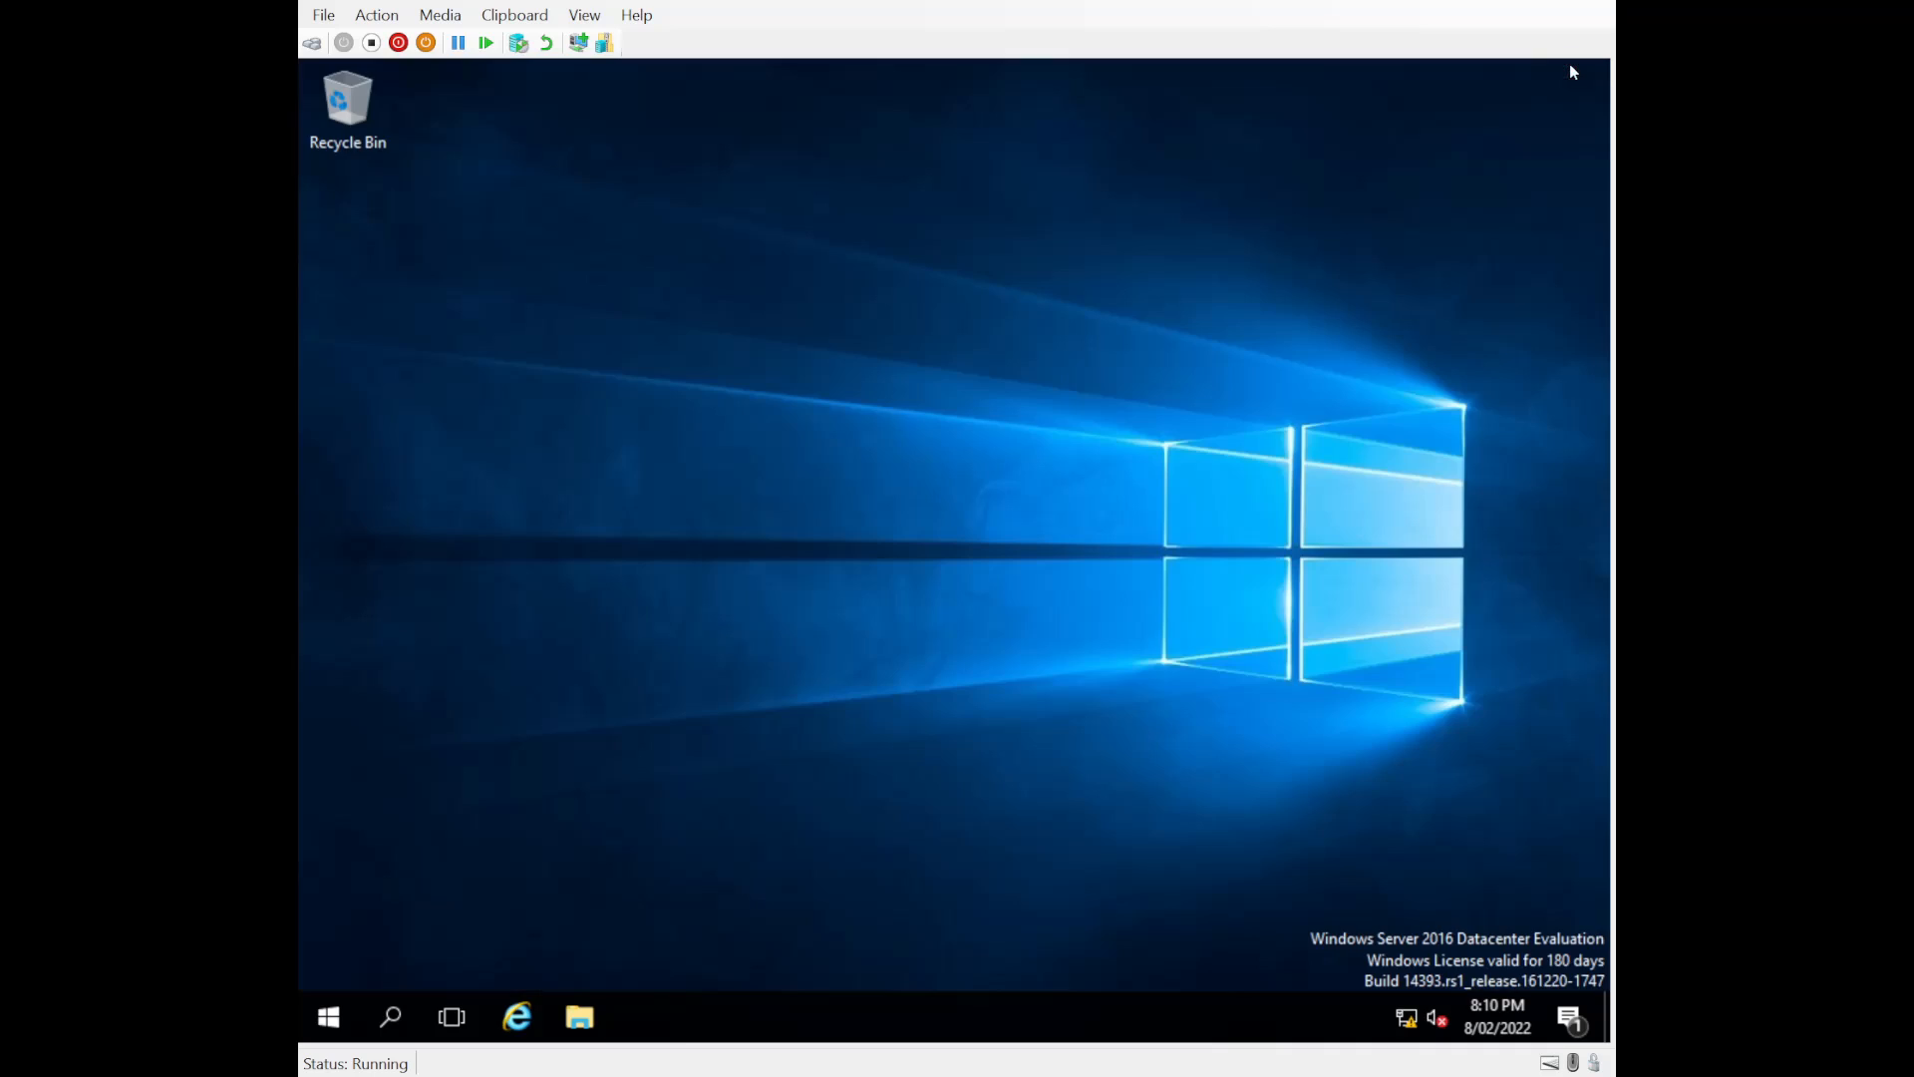
pyautogui.click(317, 1014)
pyautogui.click(760, 340)
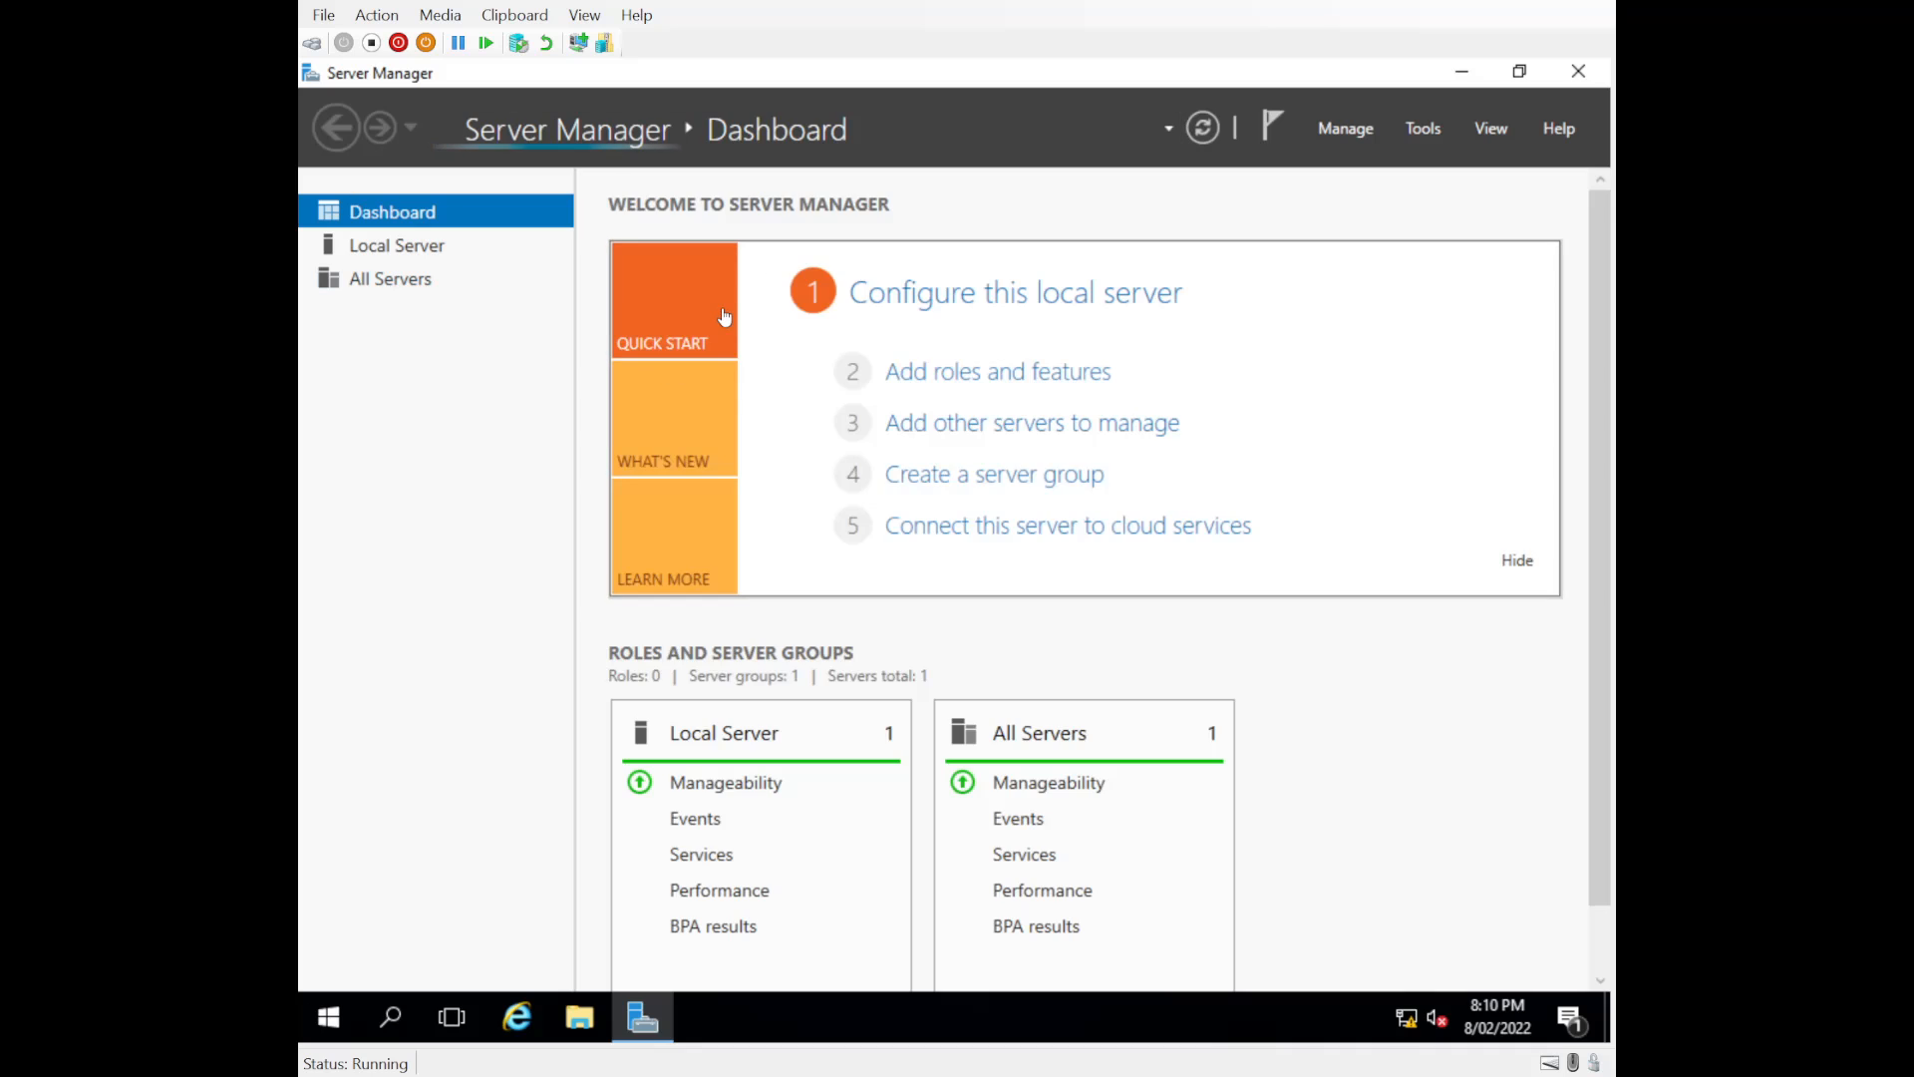
pyautogui.click(1428, 129)
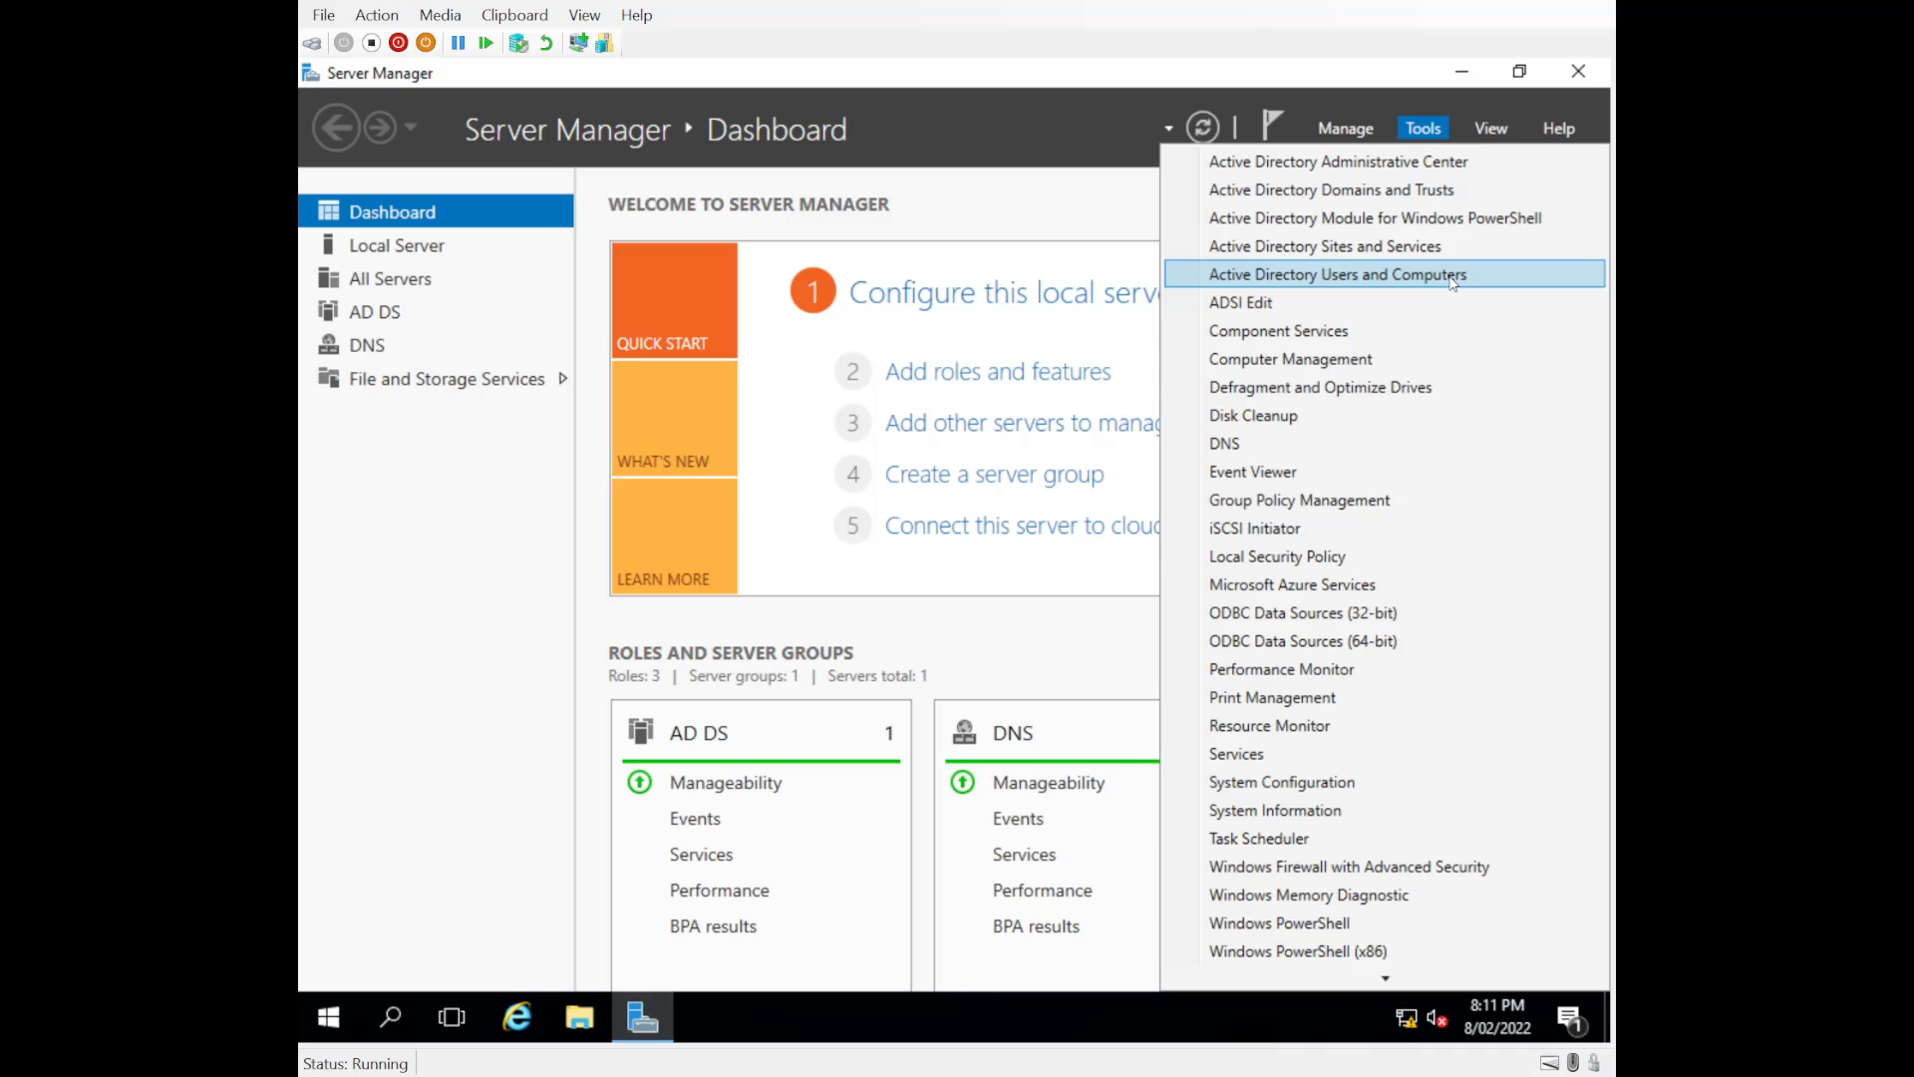
pyautogui.click(1268, 276)
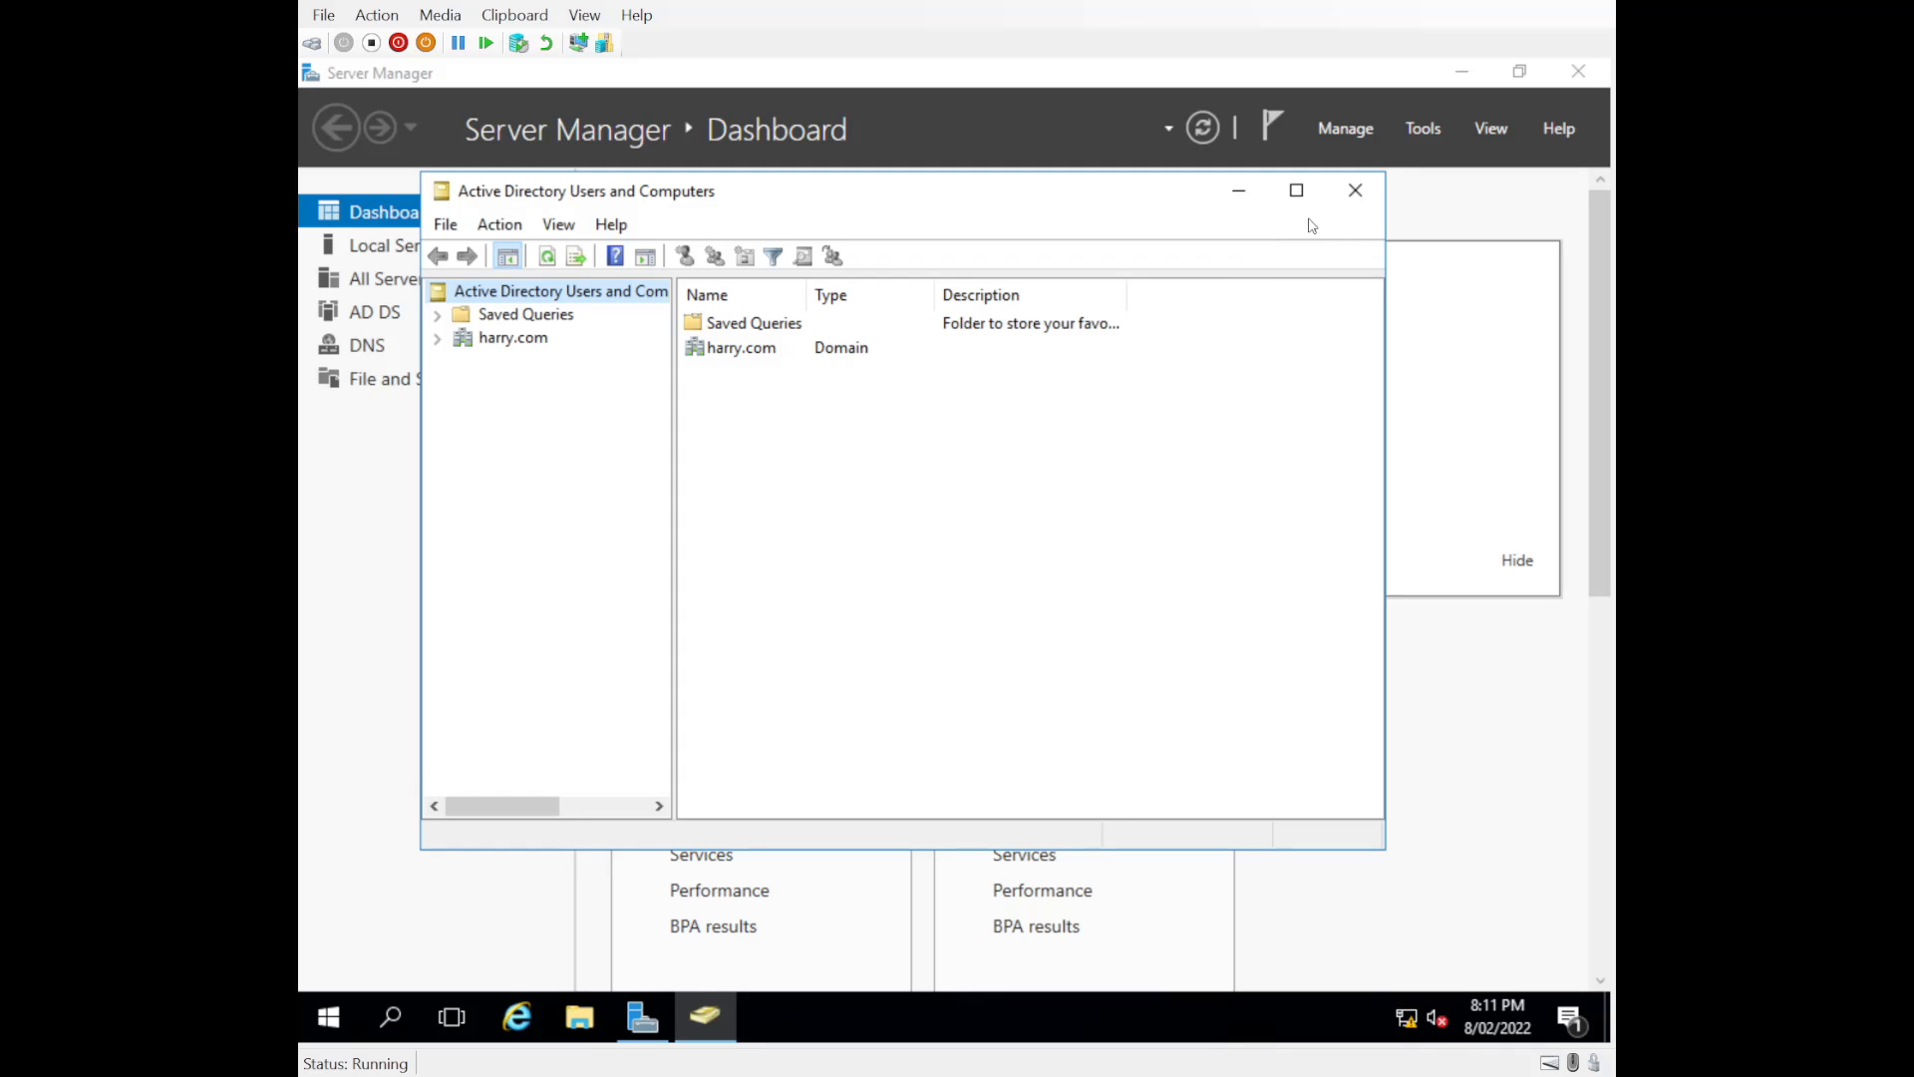
pyautogui.click(1298, 190)
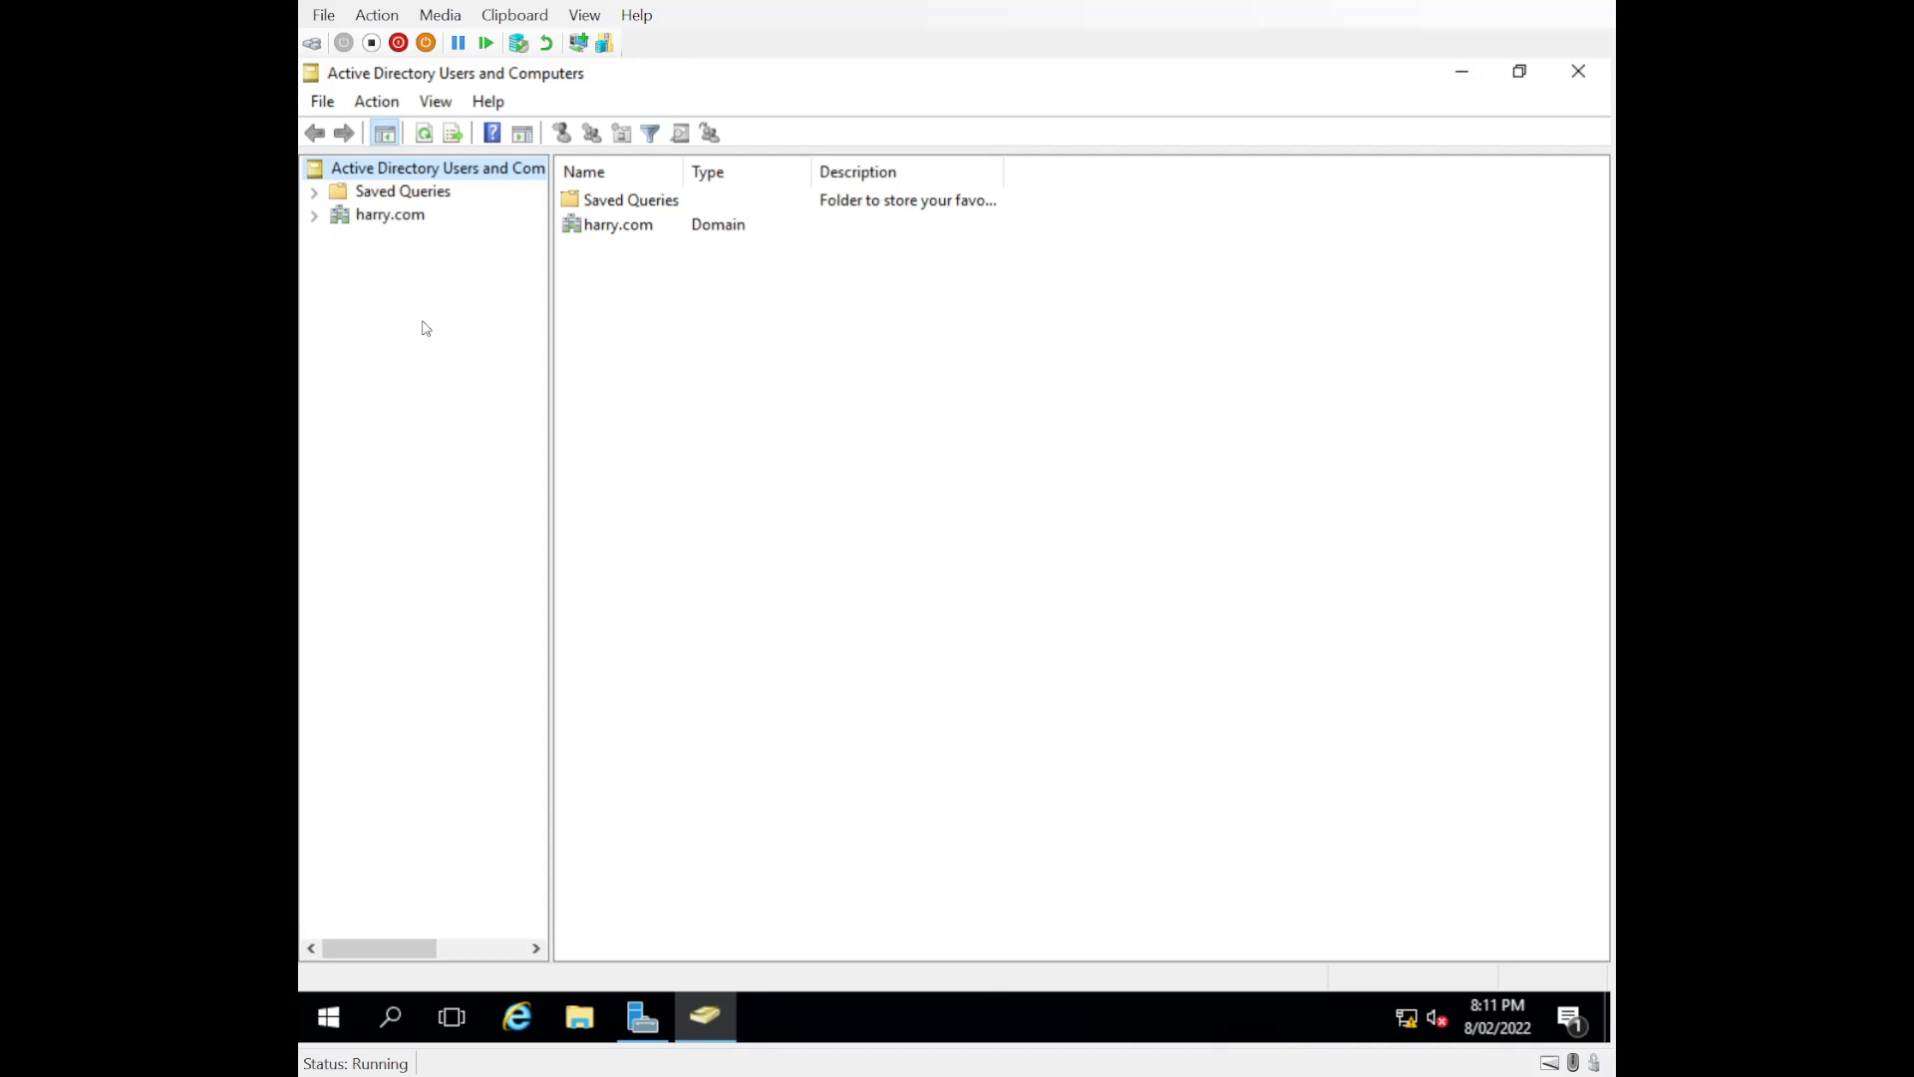
# Step: Create an organizational unit named Sales directly under the harry.com domain
pyautogui.click(314, 216)
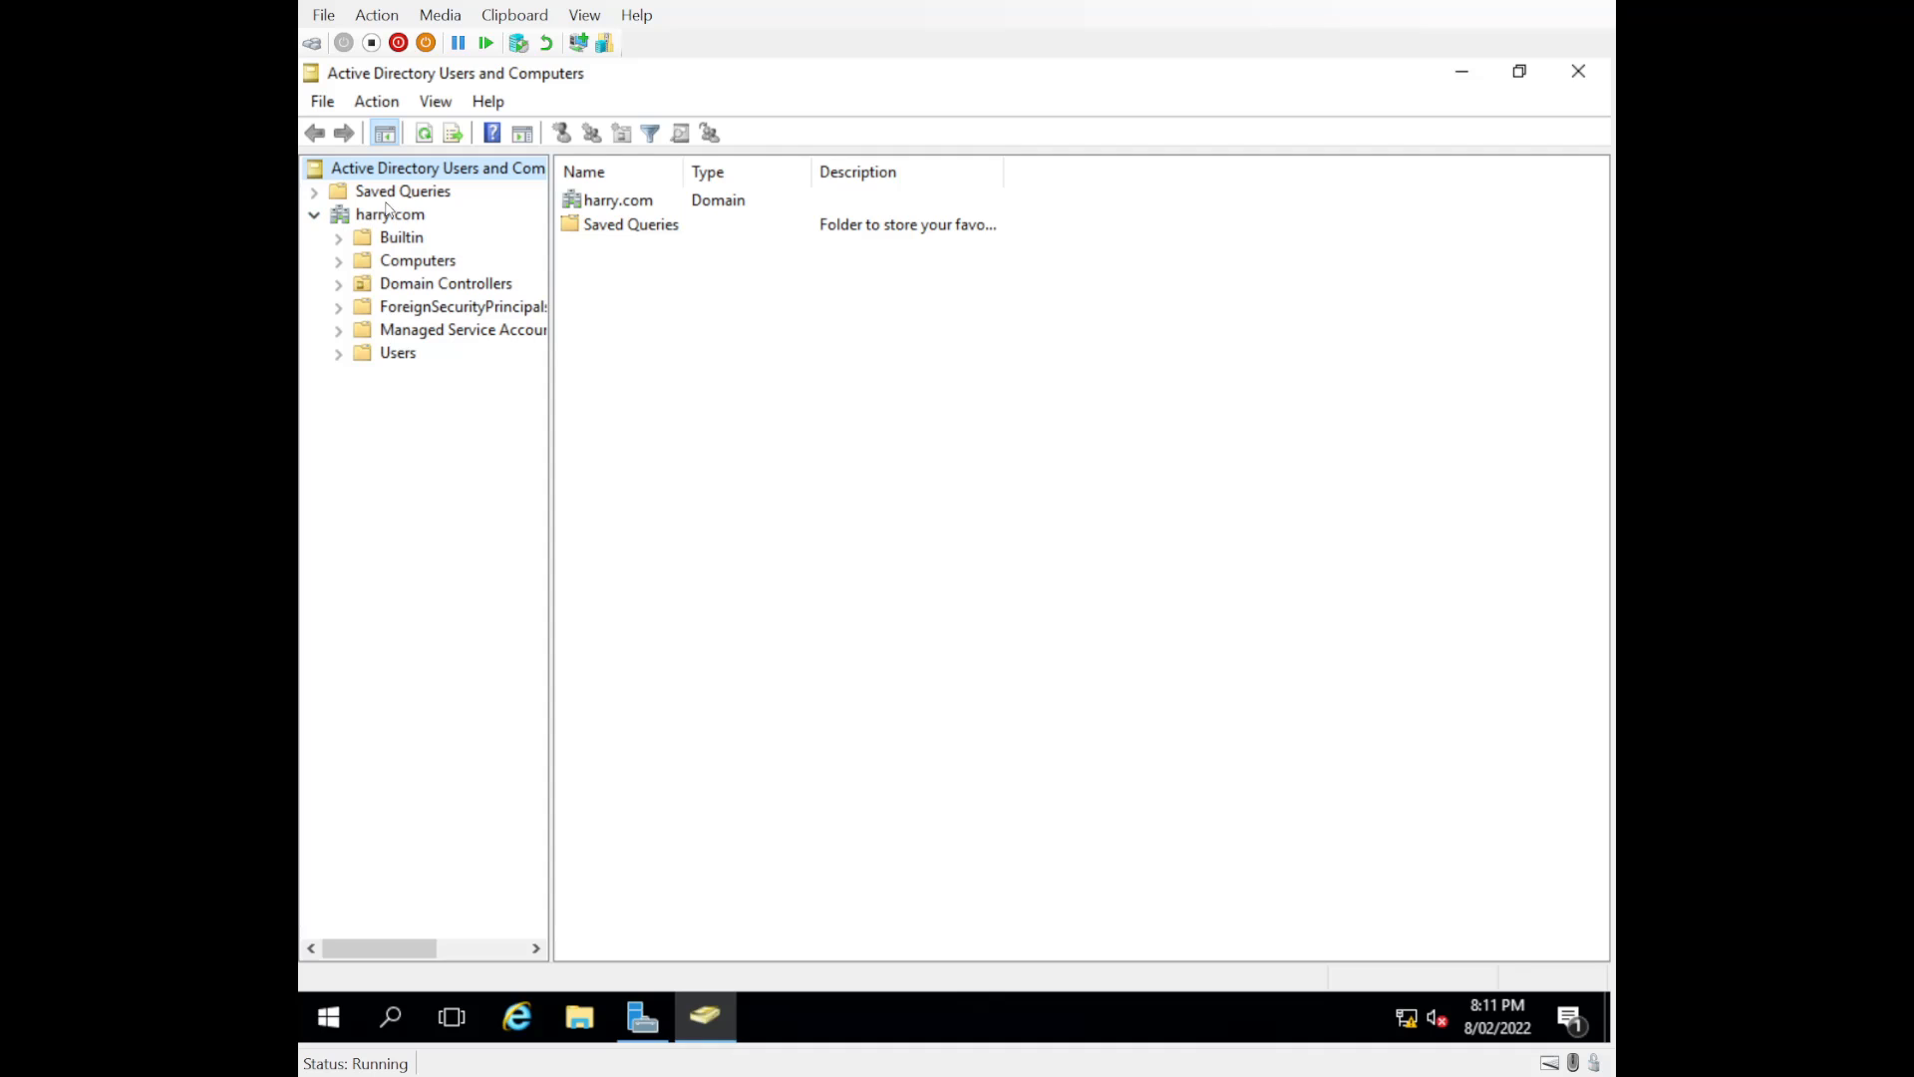
pyautogui.click(314, 215)
pyautogui.click(315, 216)
pyautogui.rightClick(362, 217)
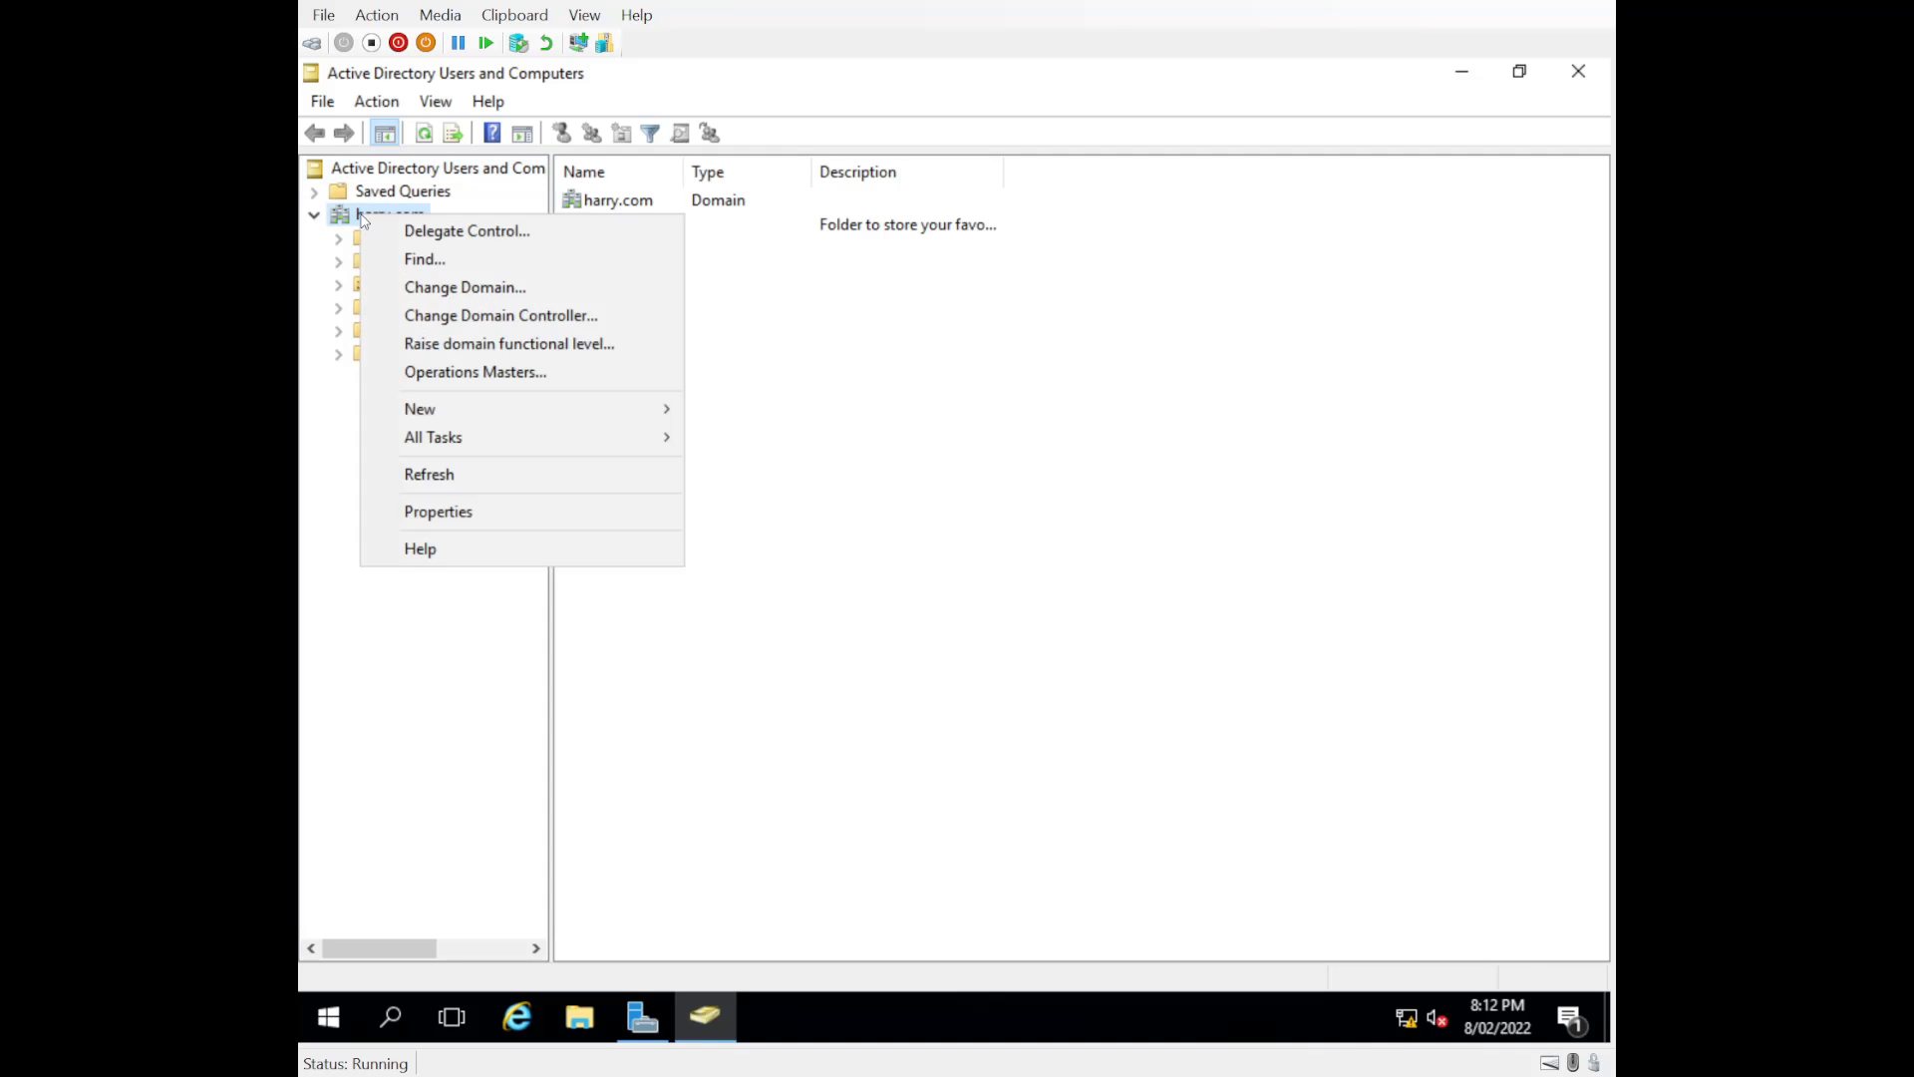
pyautogui.moveTo(433, 411)
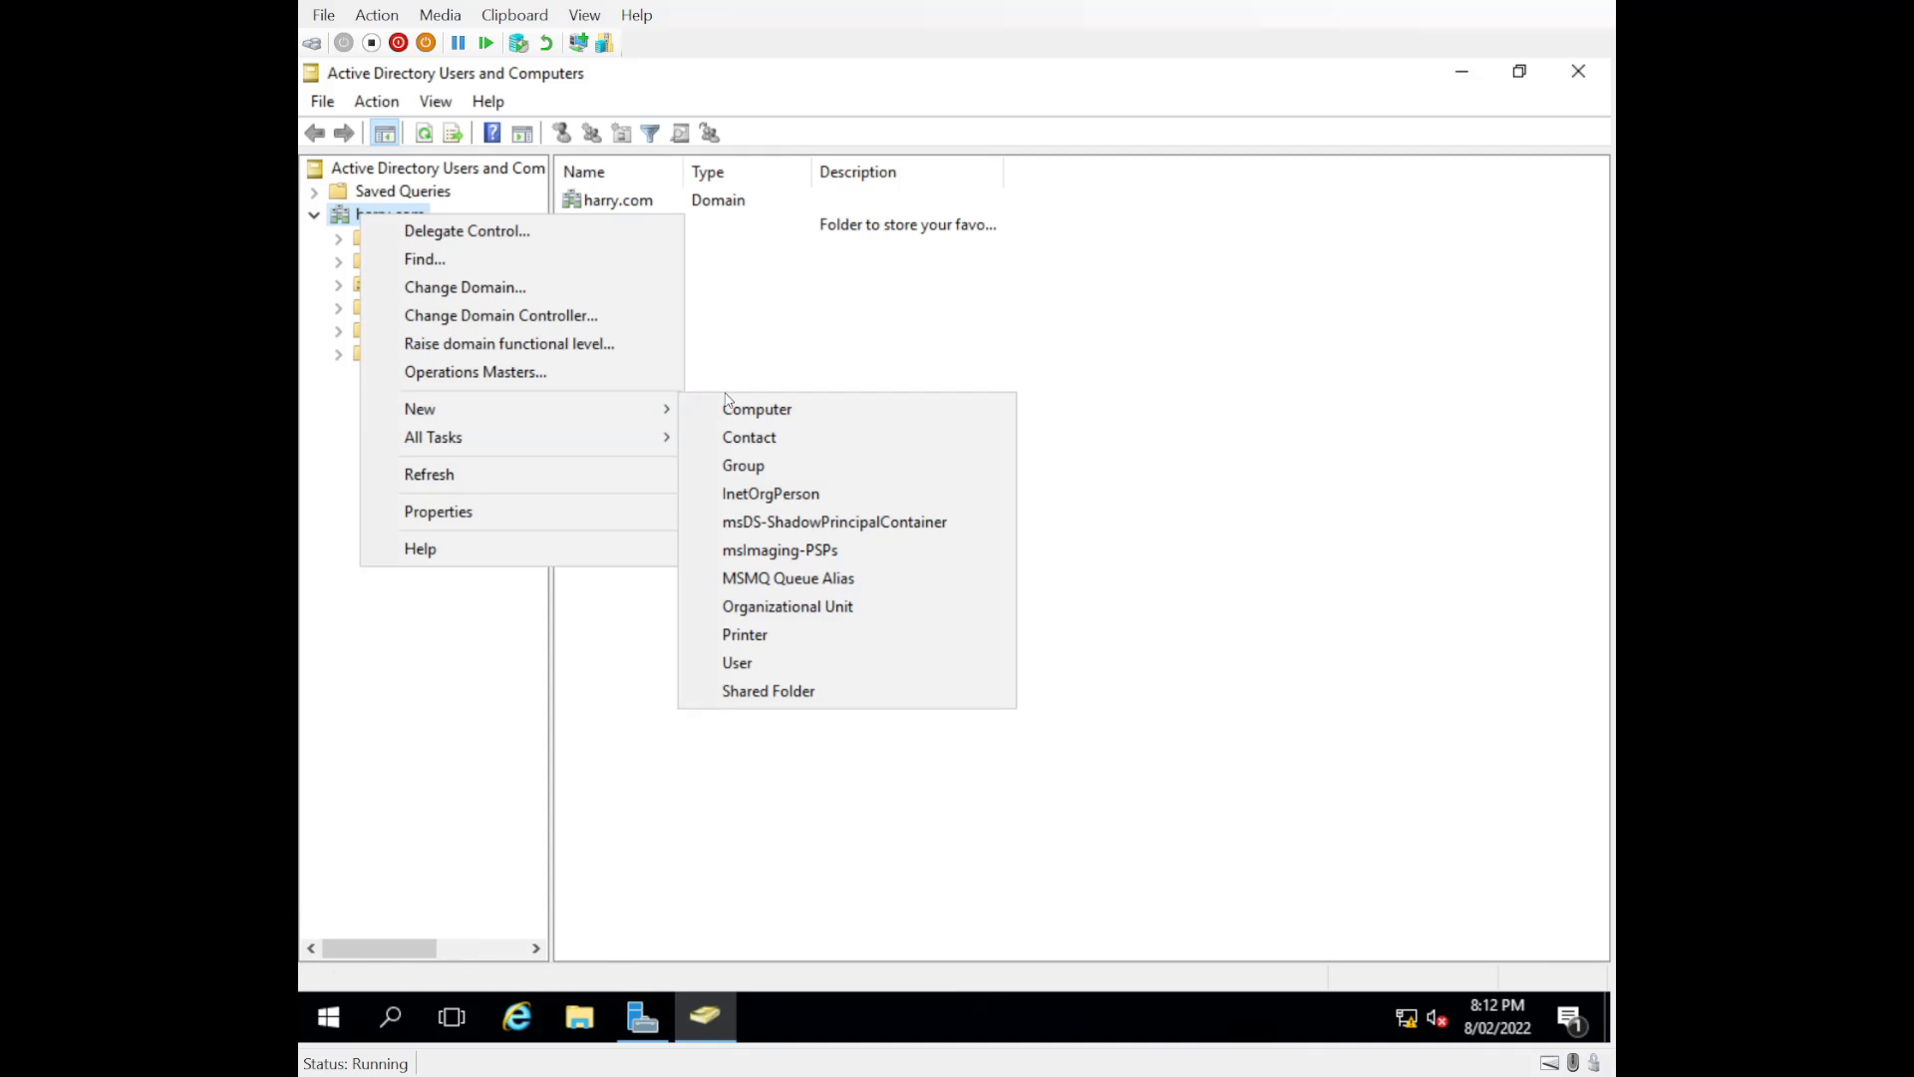
pyautogui.click(791, 612)
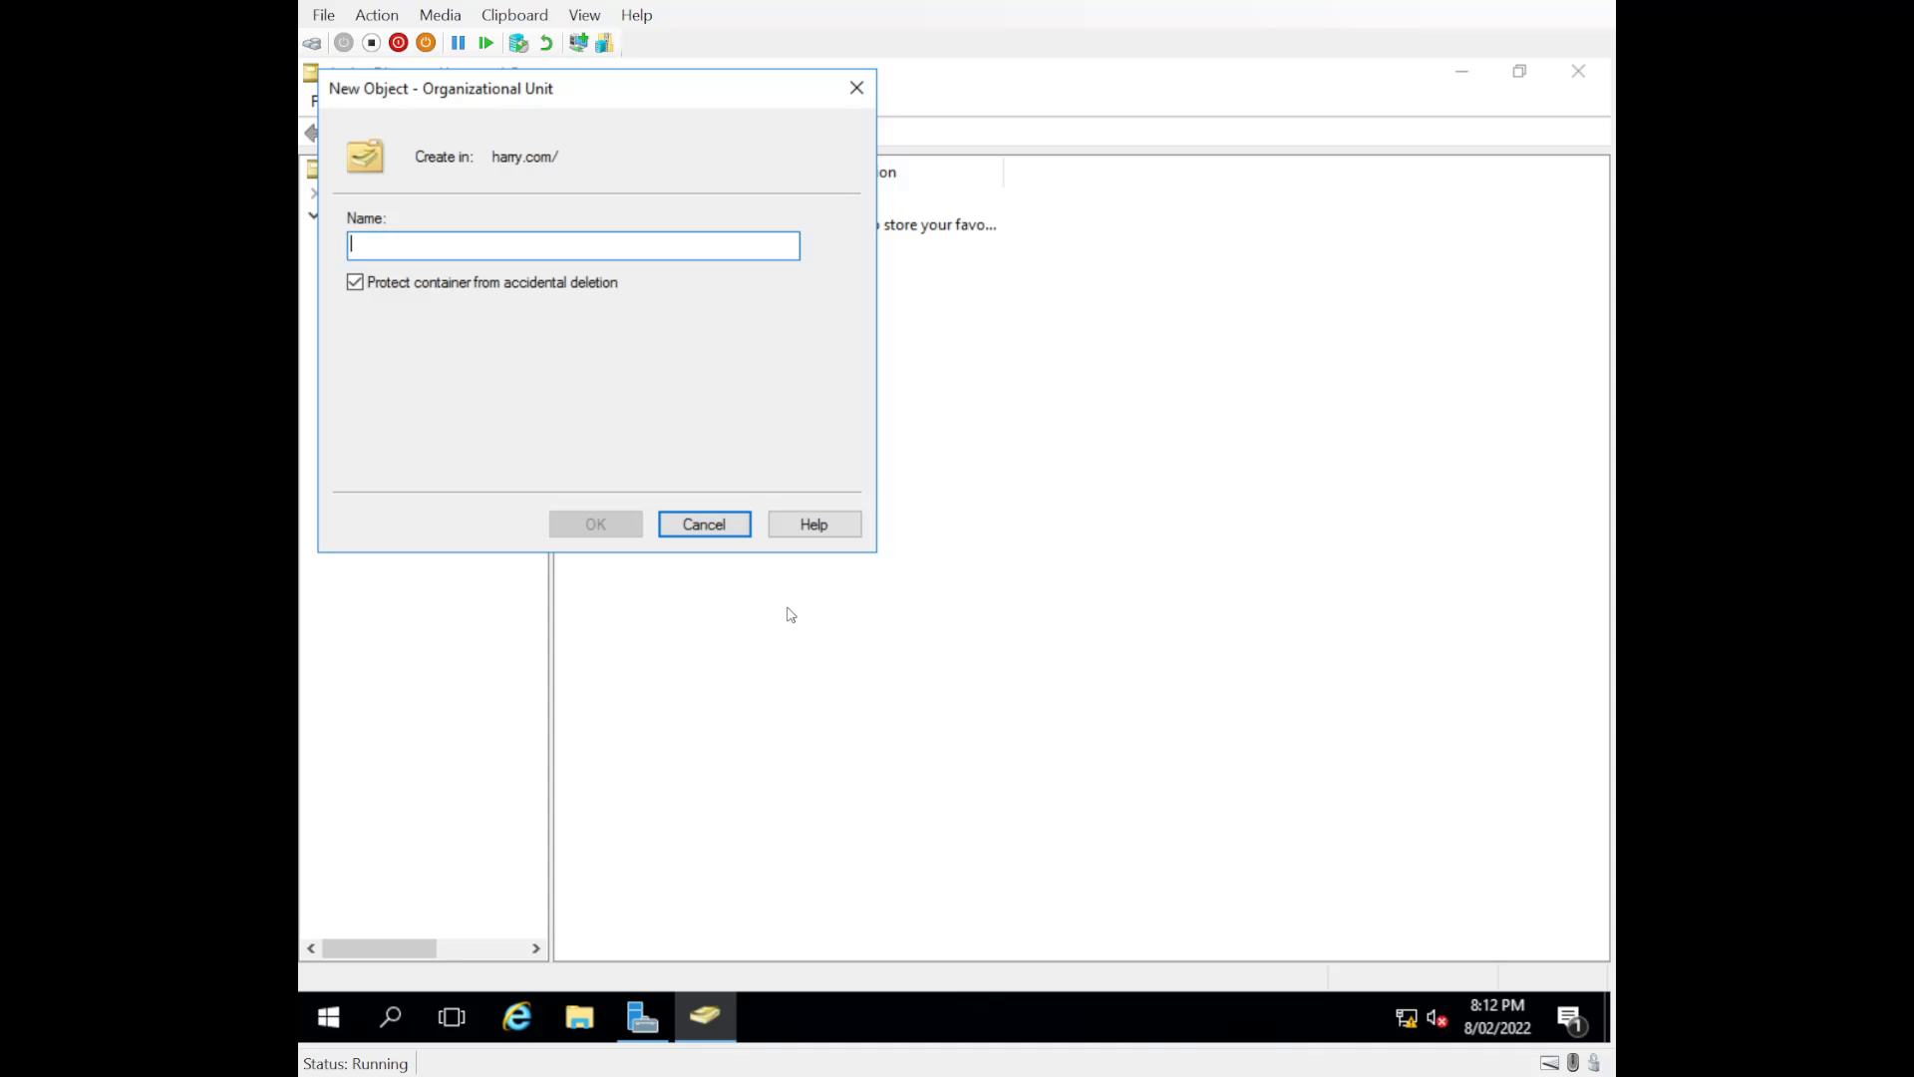
pyautogui.write('Sales')
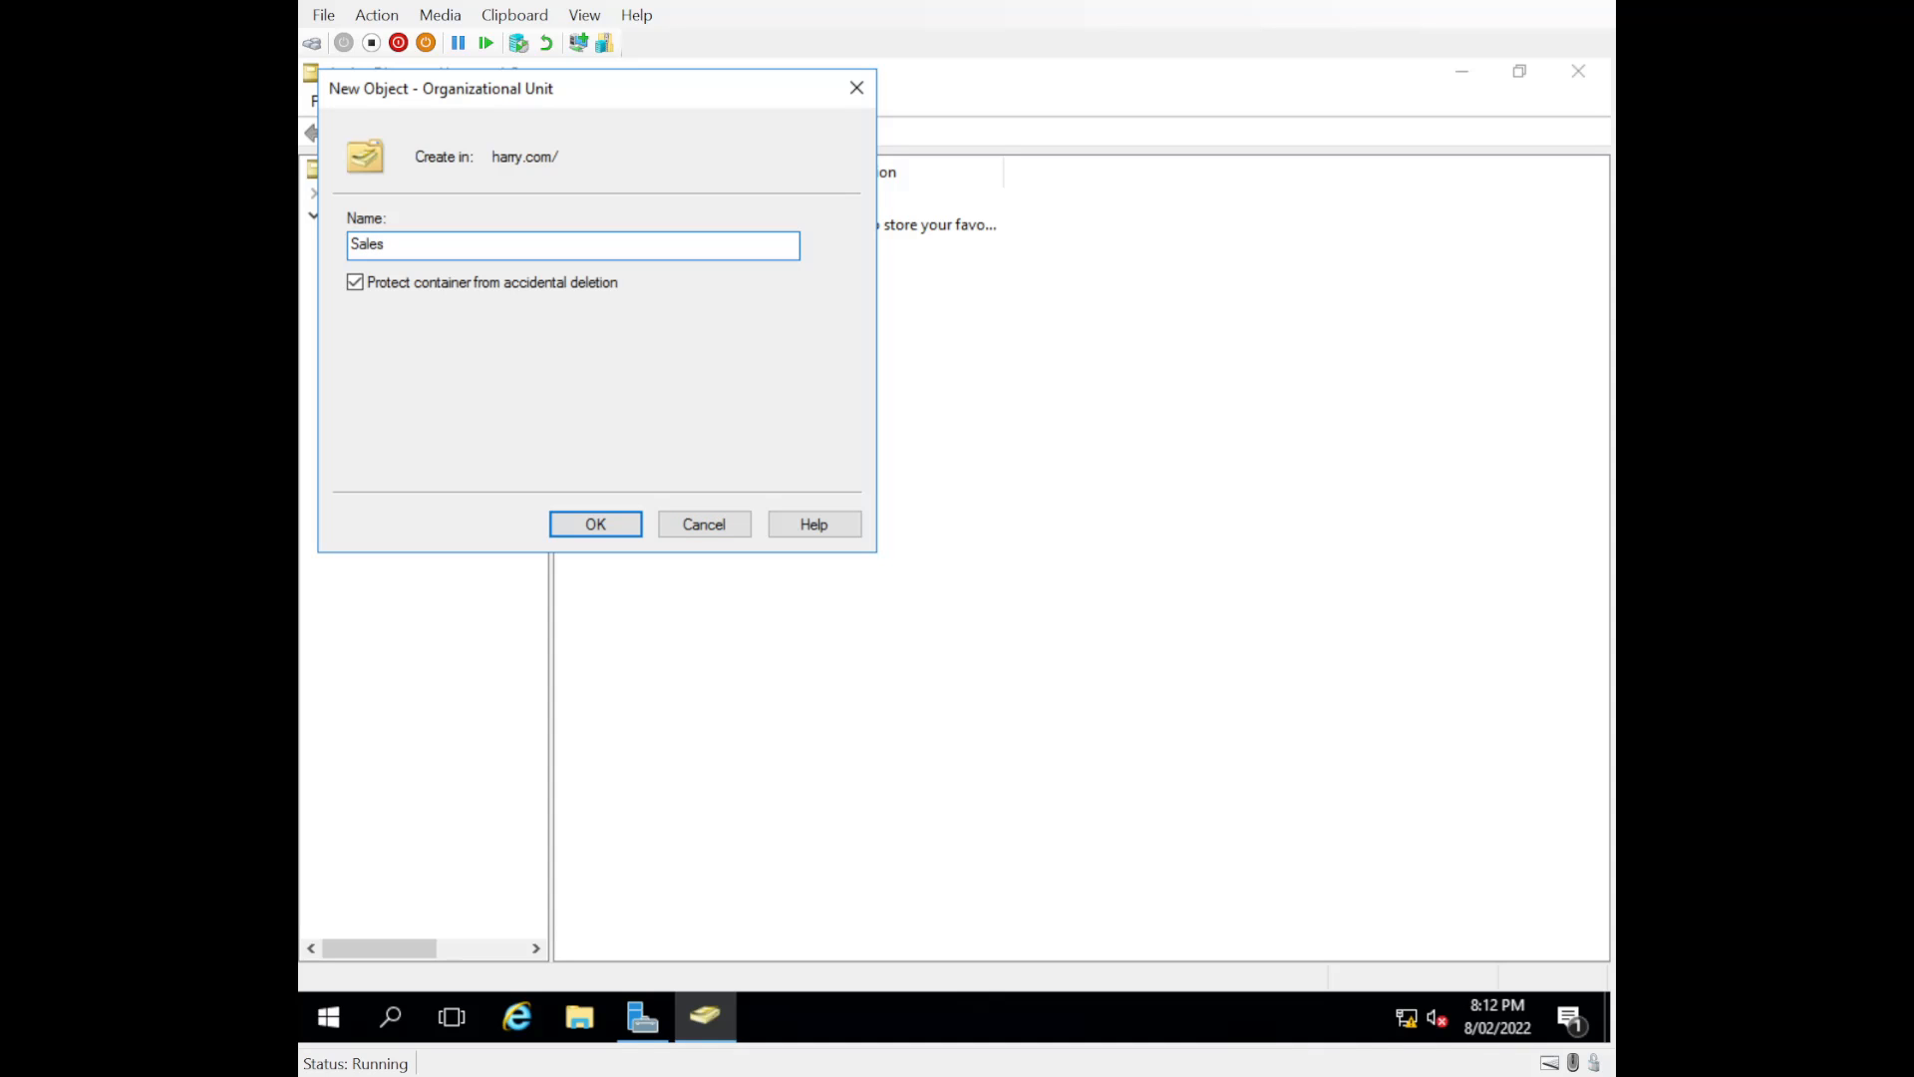
pyautogui.click(609, 528)
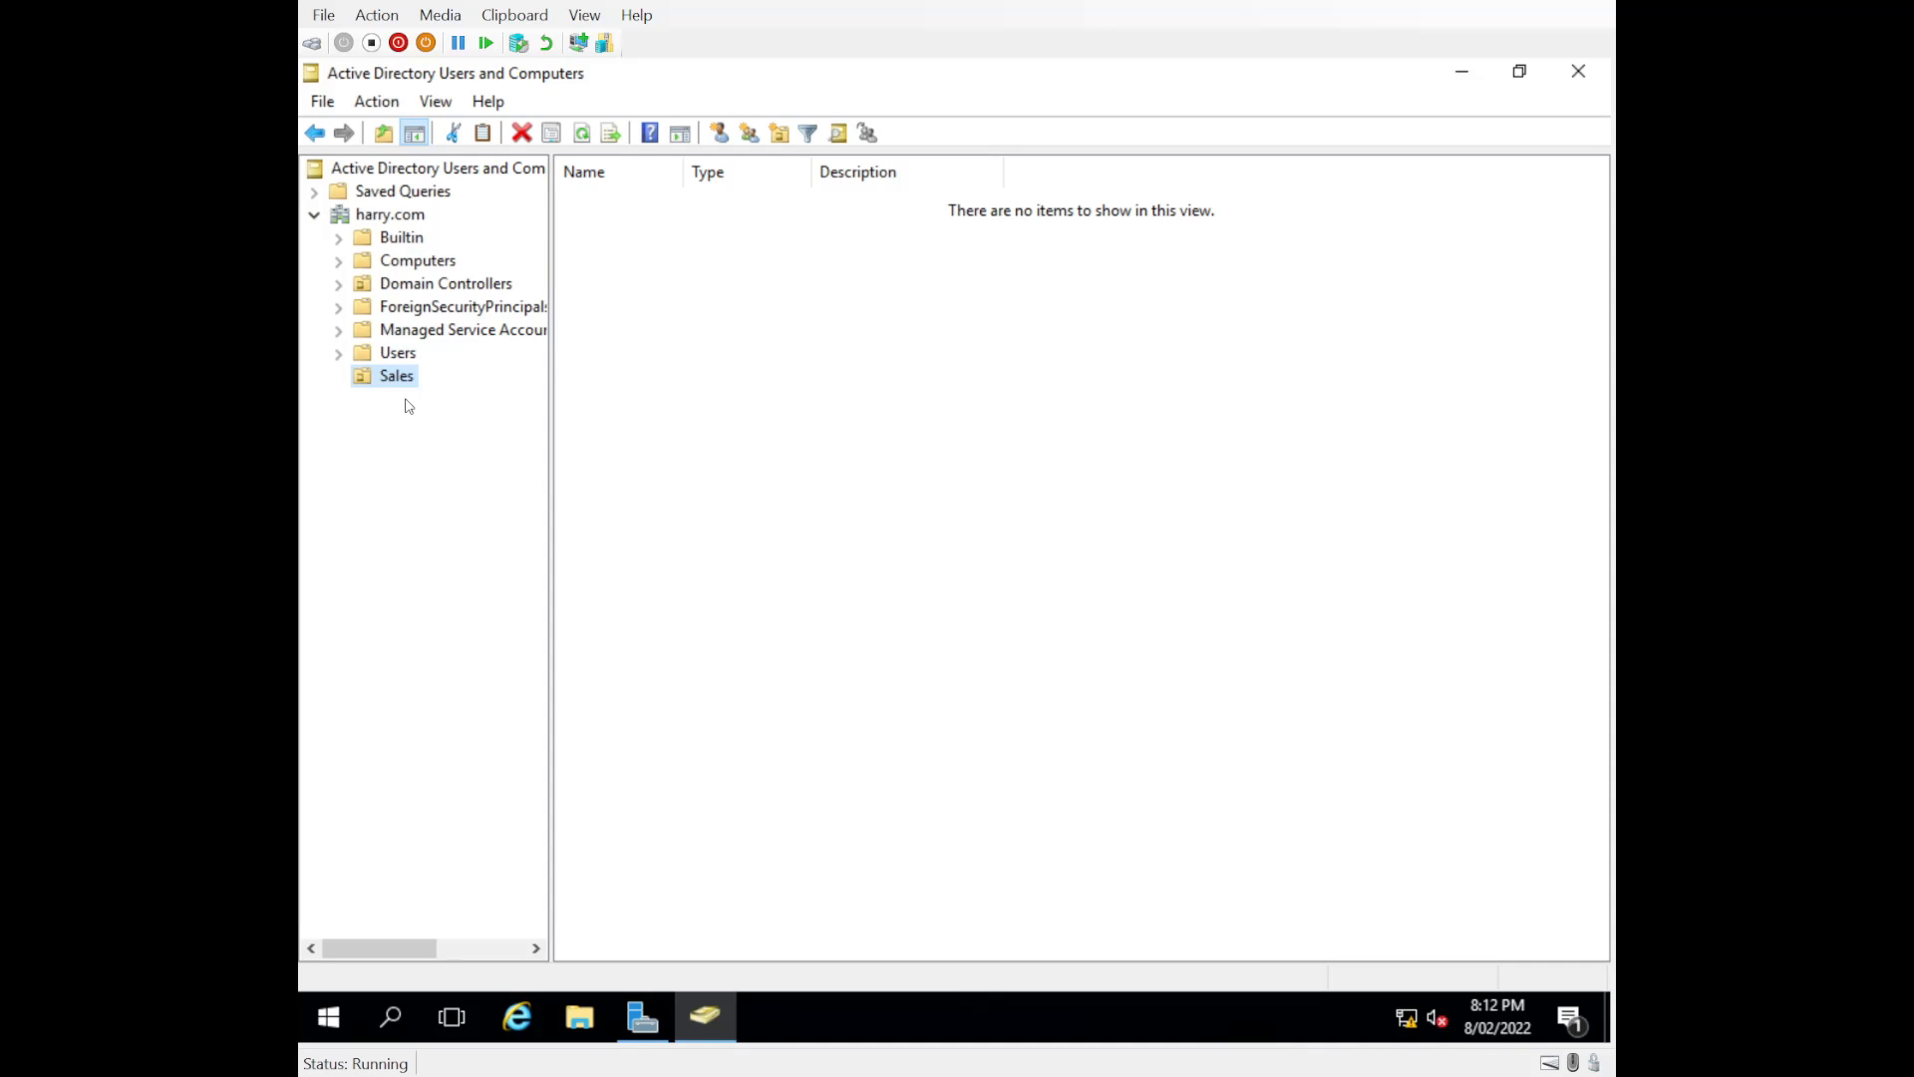
# Step: Start a new user in the Sales organizational unit and enter the user's first name, last name and logon name
pyautogui.rightClick(744, 328)
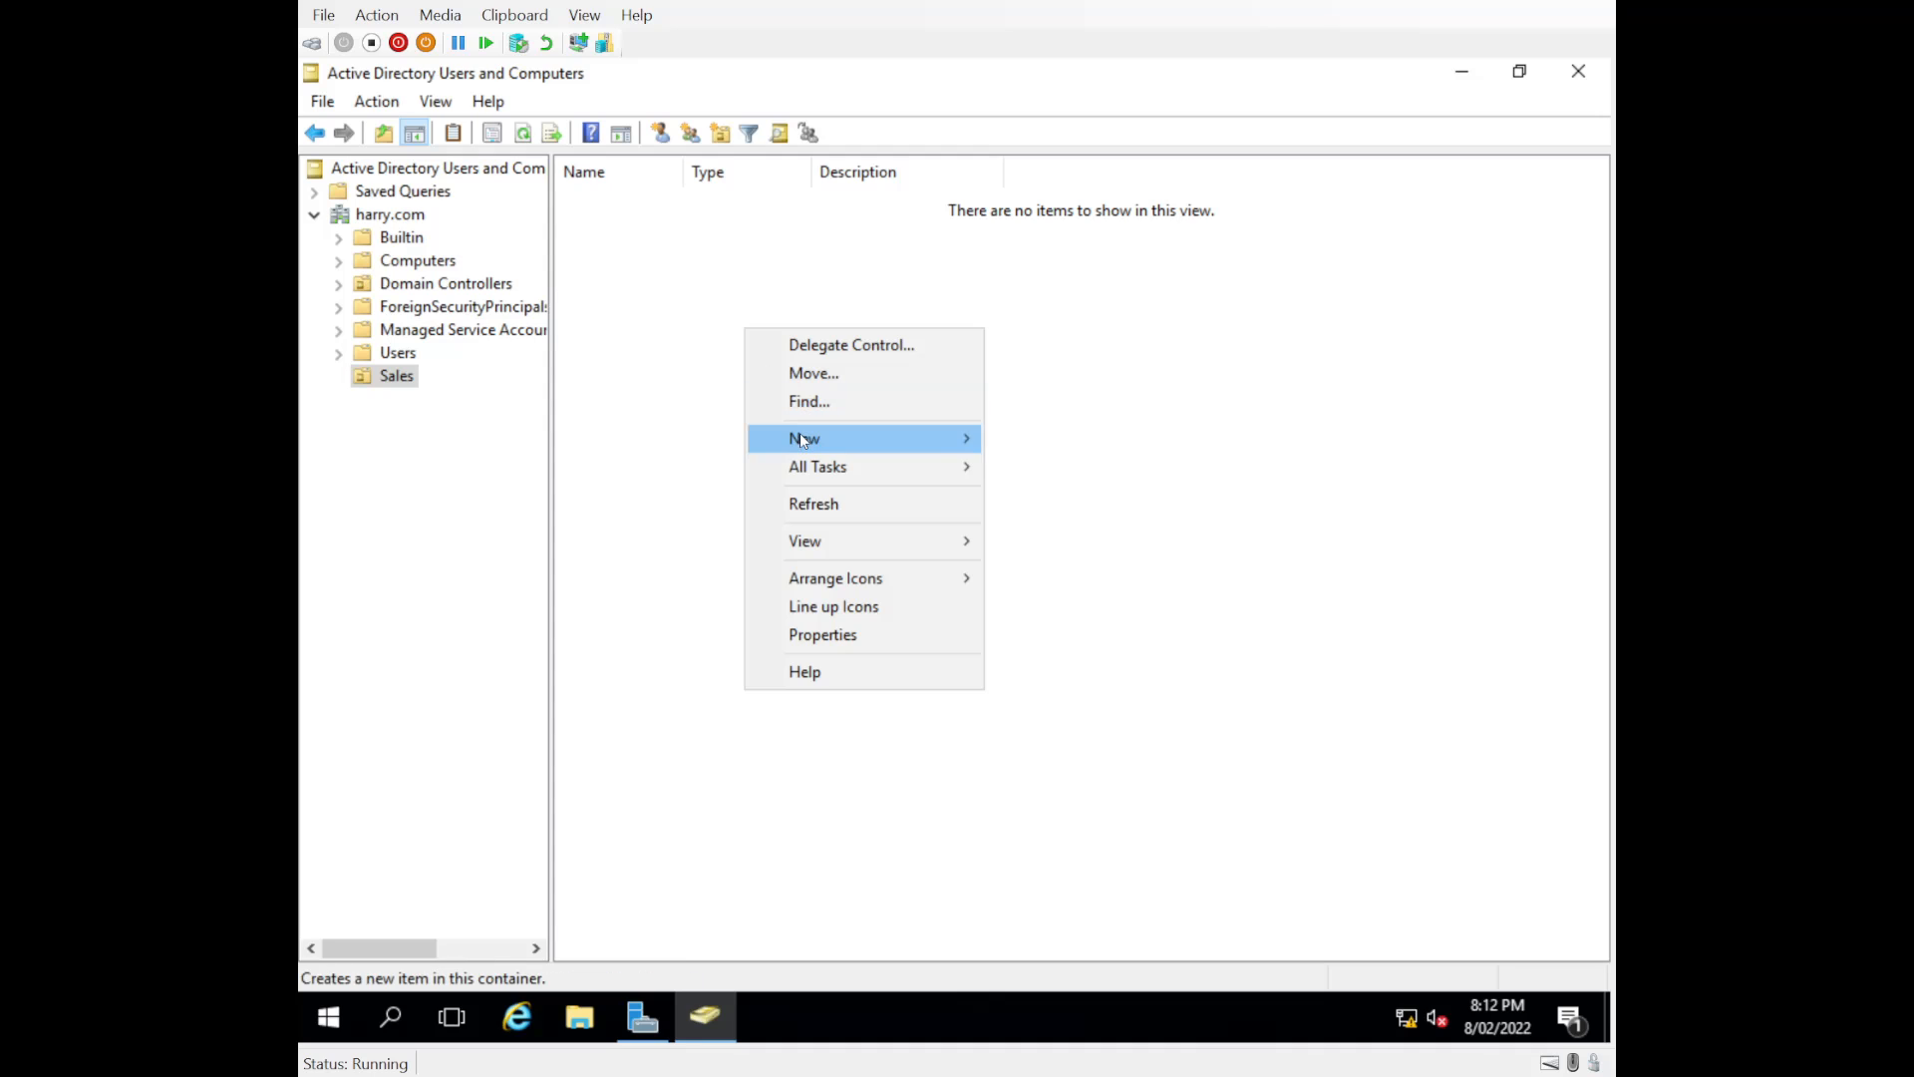
pyautogui.moveTo(801, 435)
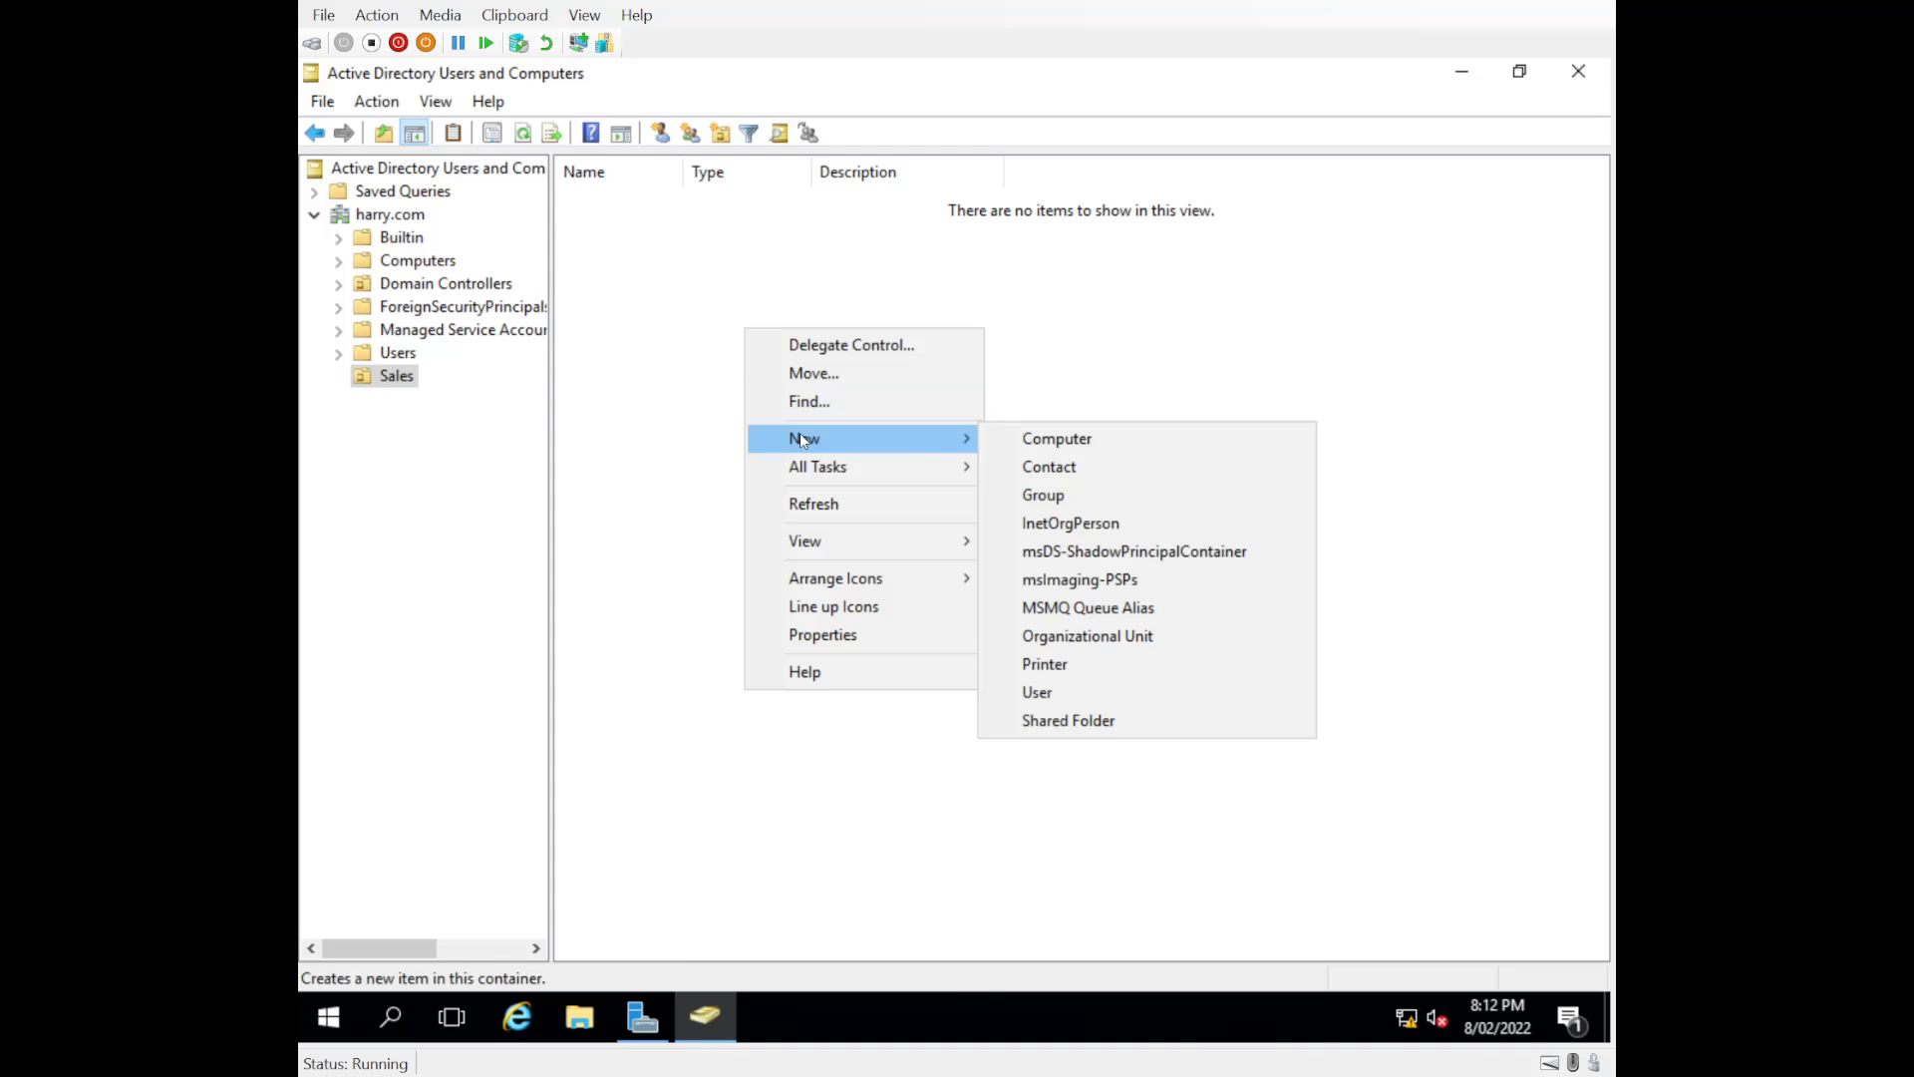
pyautogui.click(1047, 695)
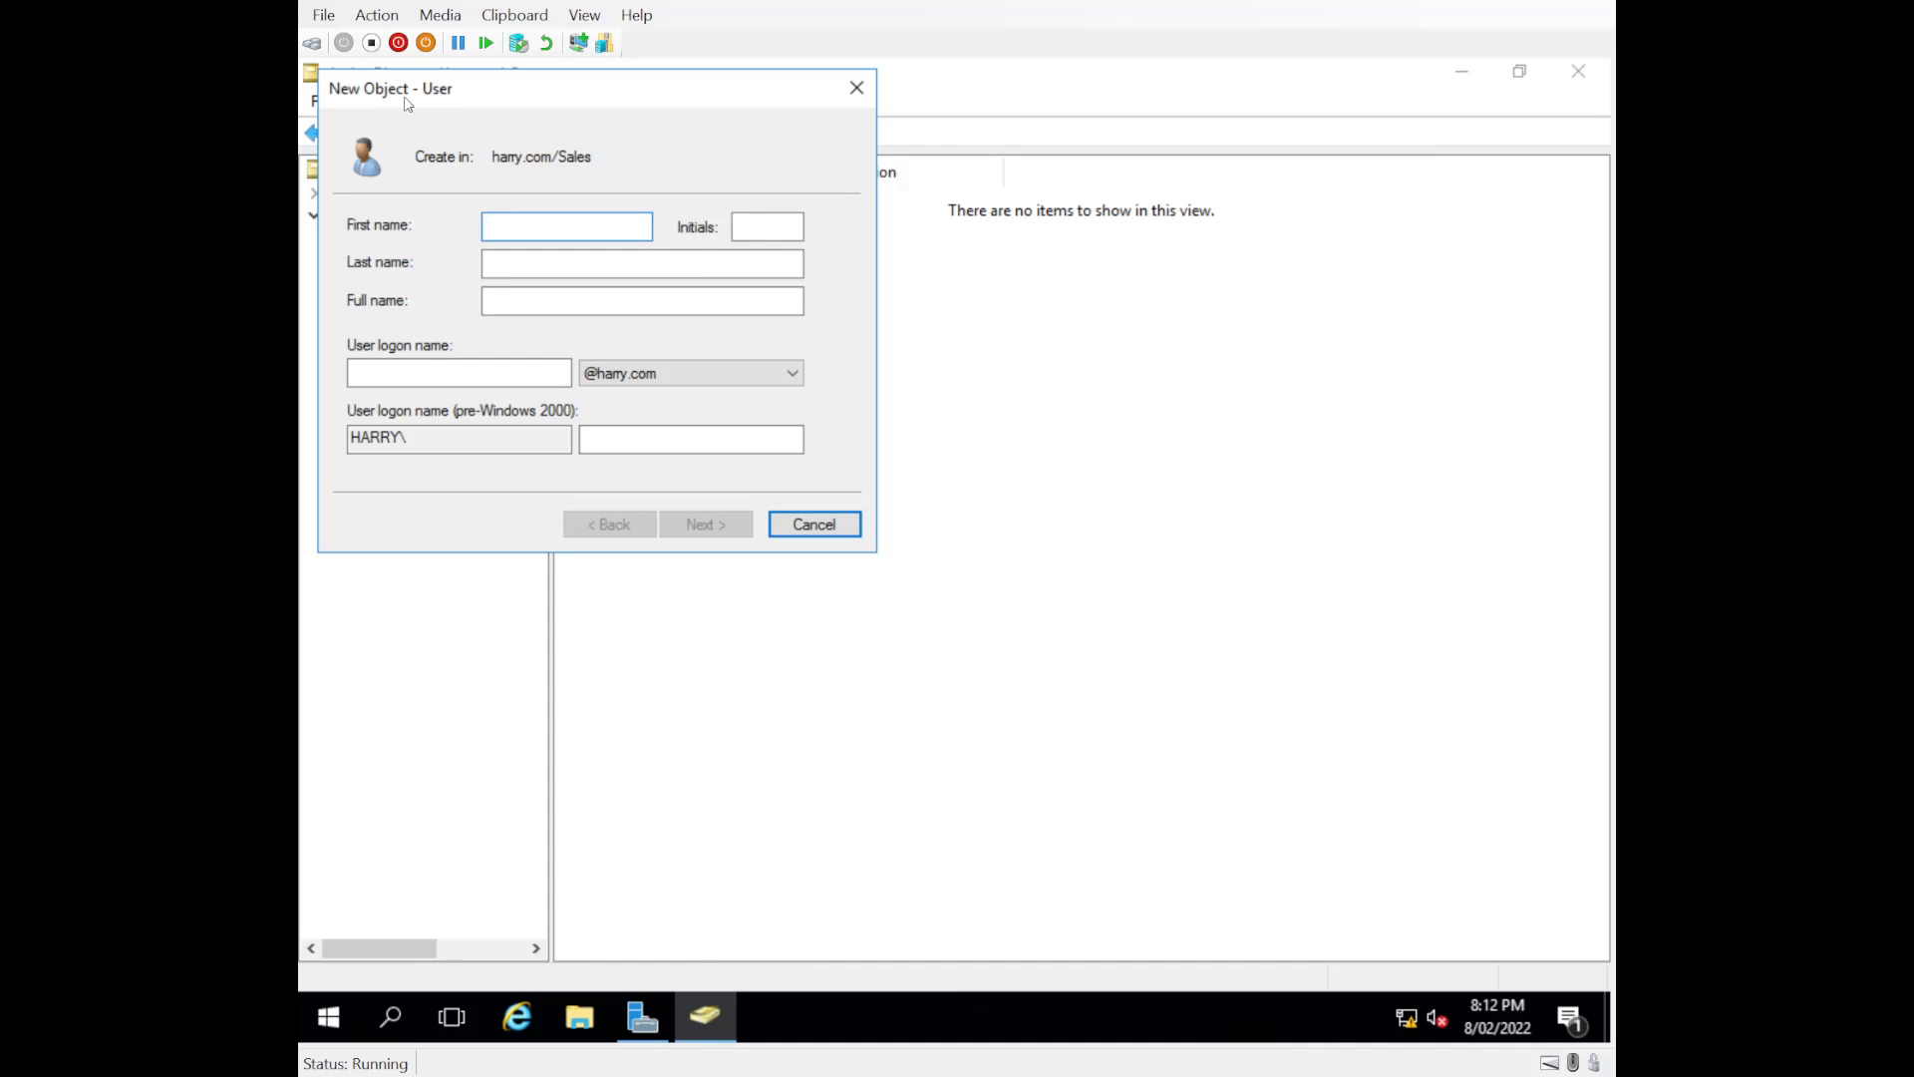
pyautogui.write('Luke')
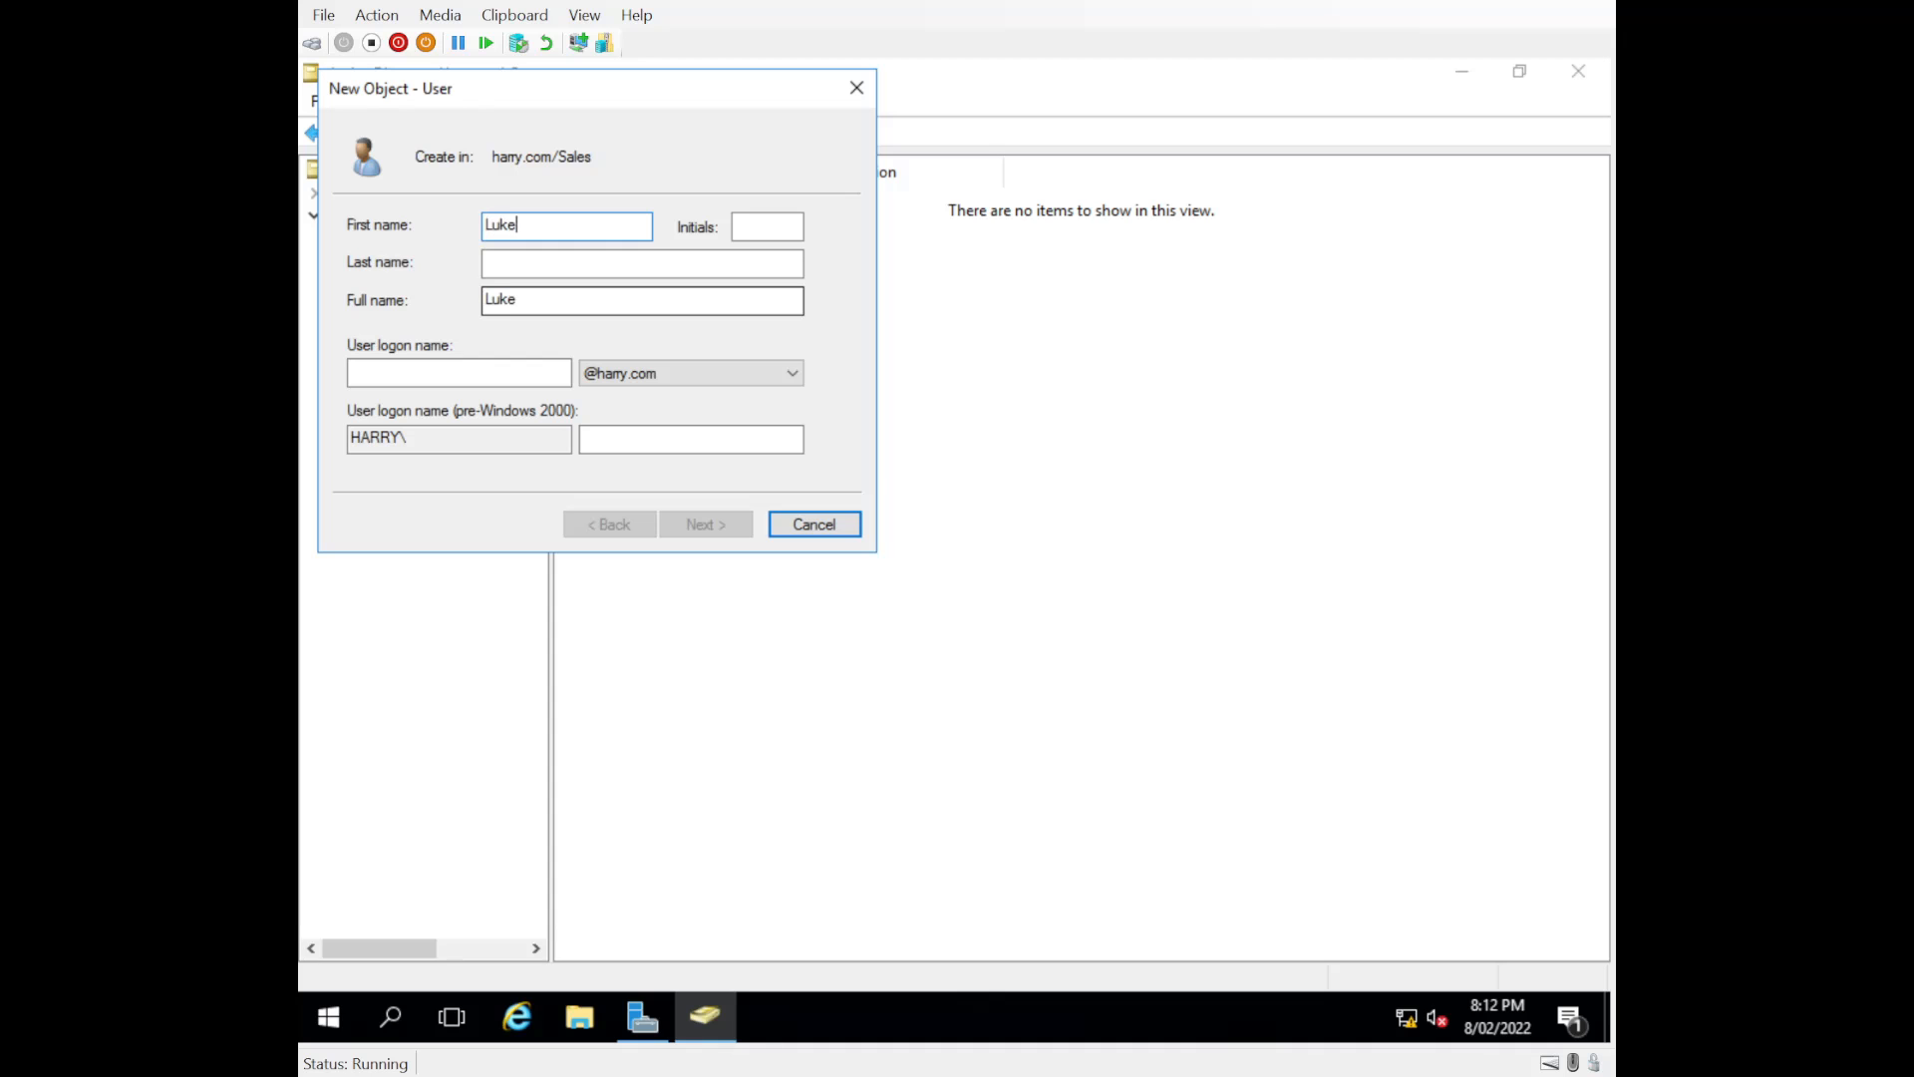
pyautogui.press('Tab')
pyautogui.write('Skywalker')
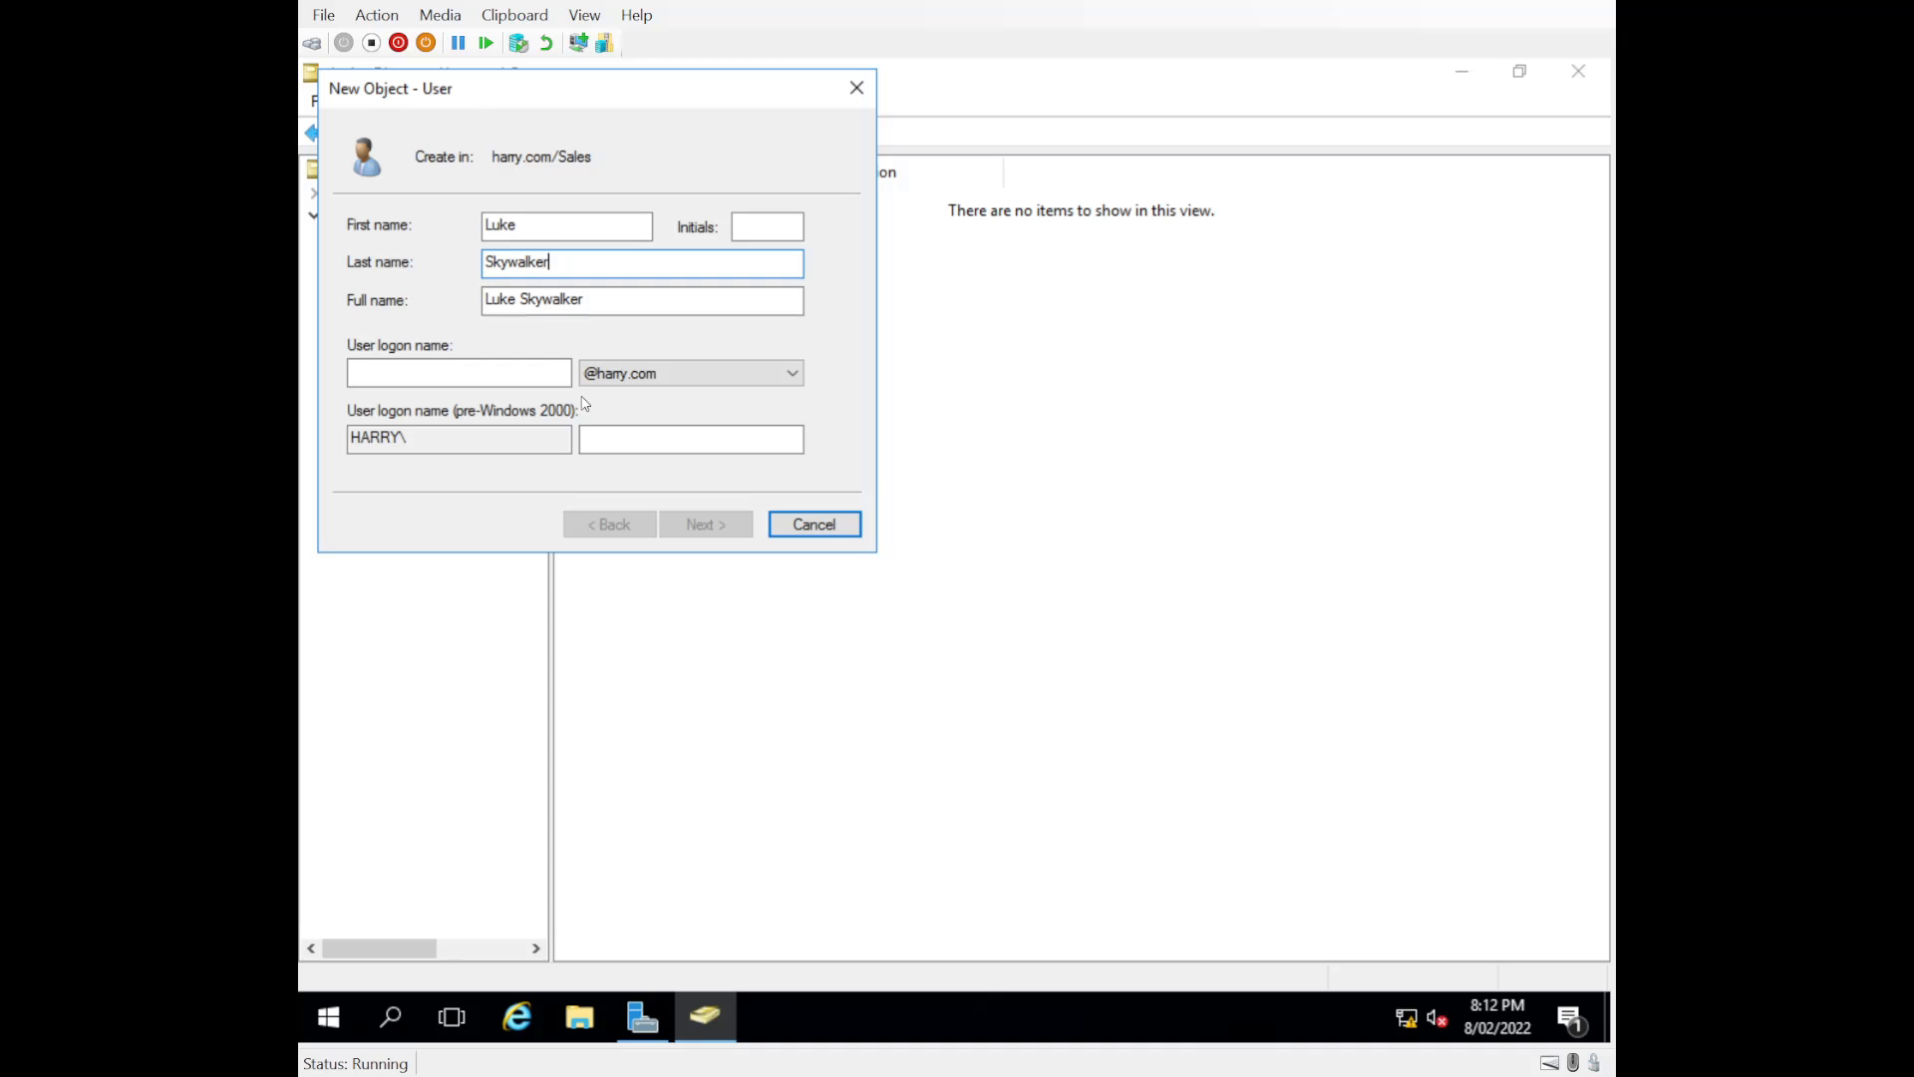
pyautogui.click(455, 375)
pyautogui.write('l.')
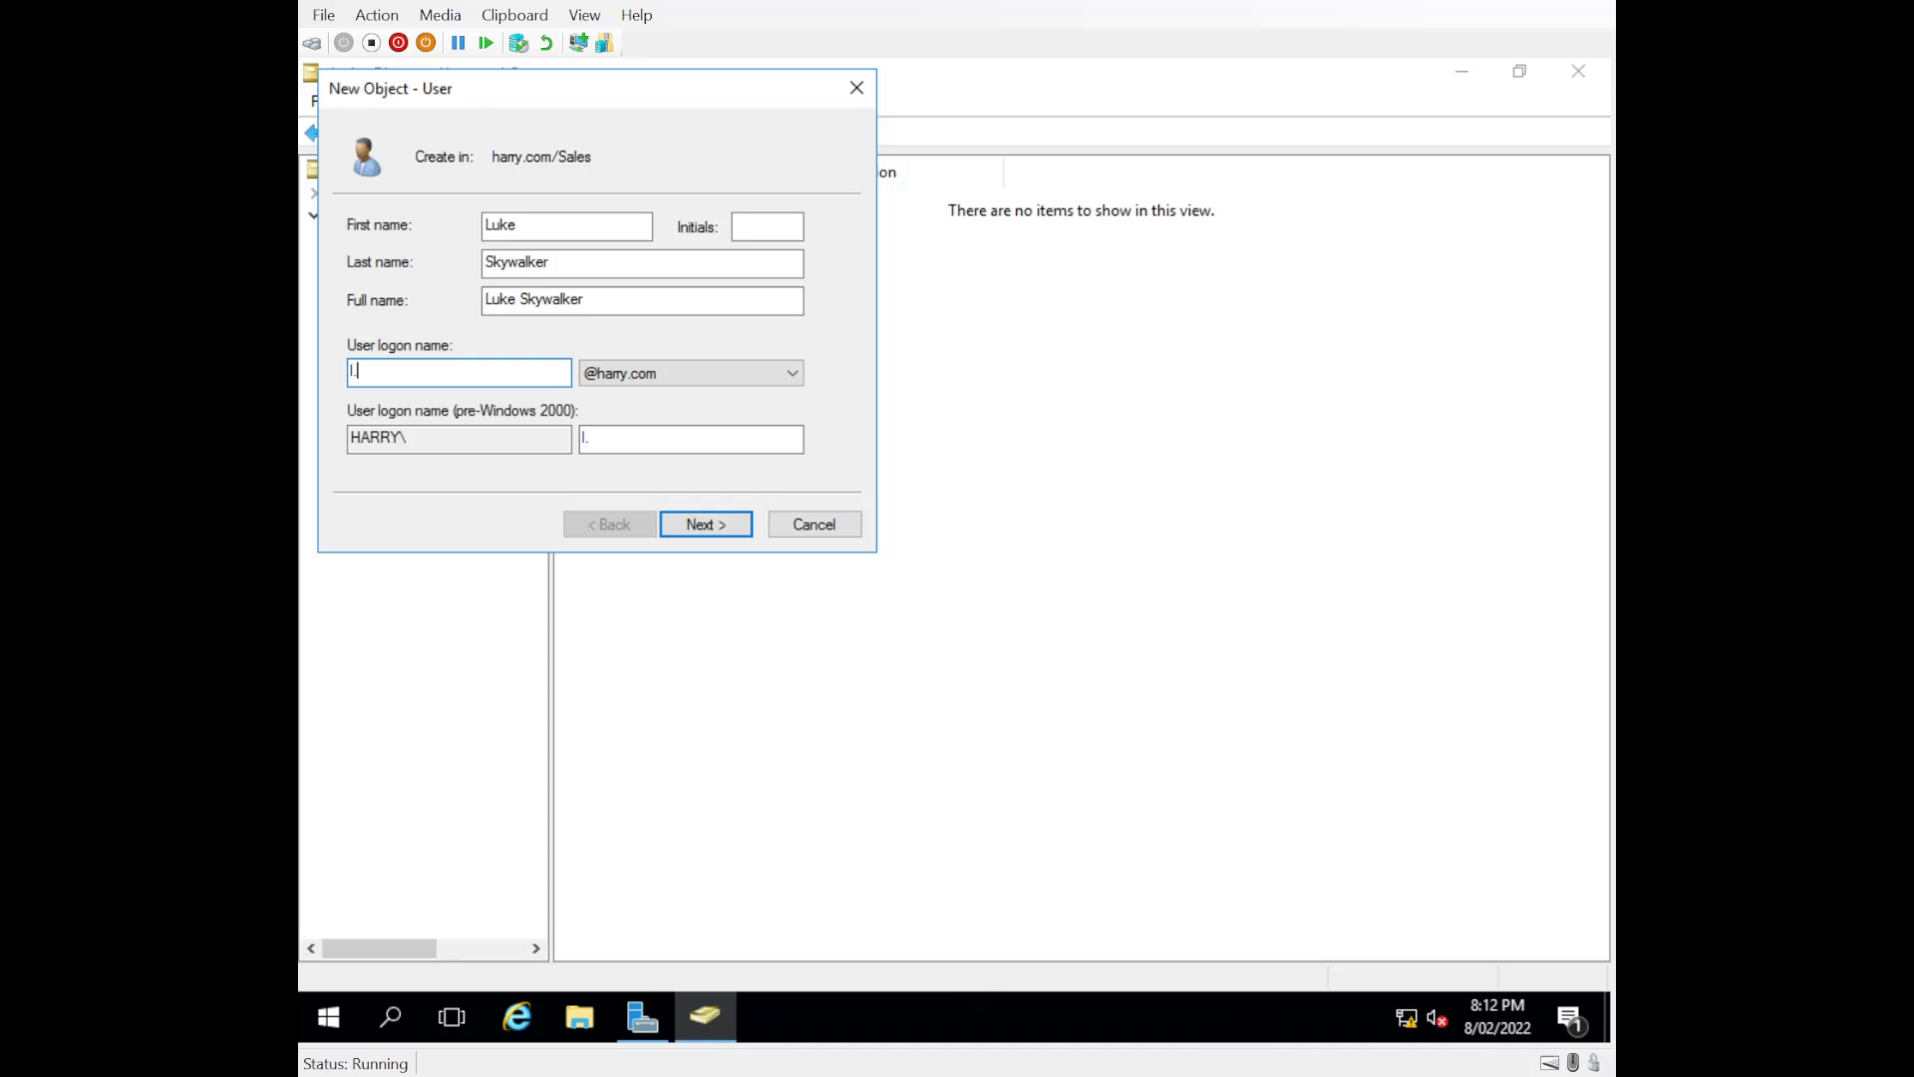
pyautogui.write('skywalker')
pyautogui.click(716, 529)
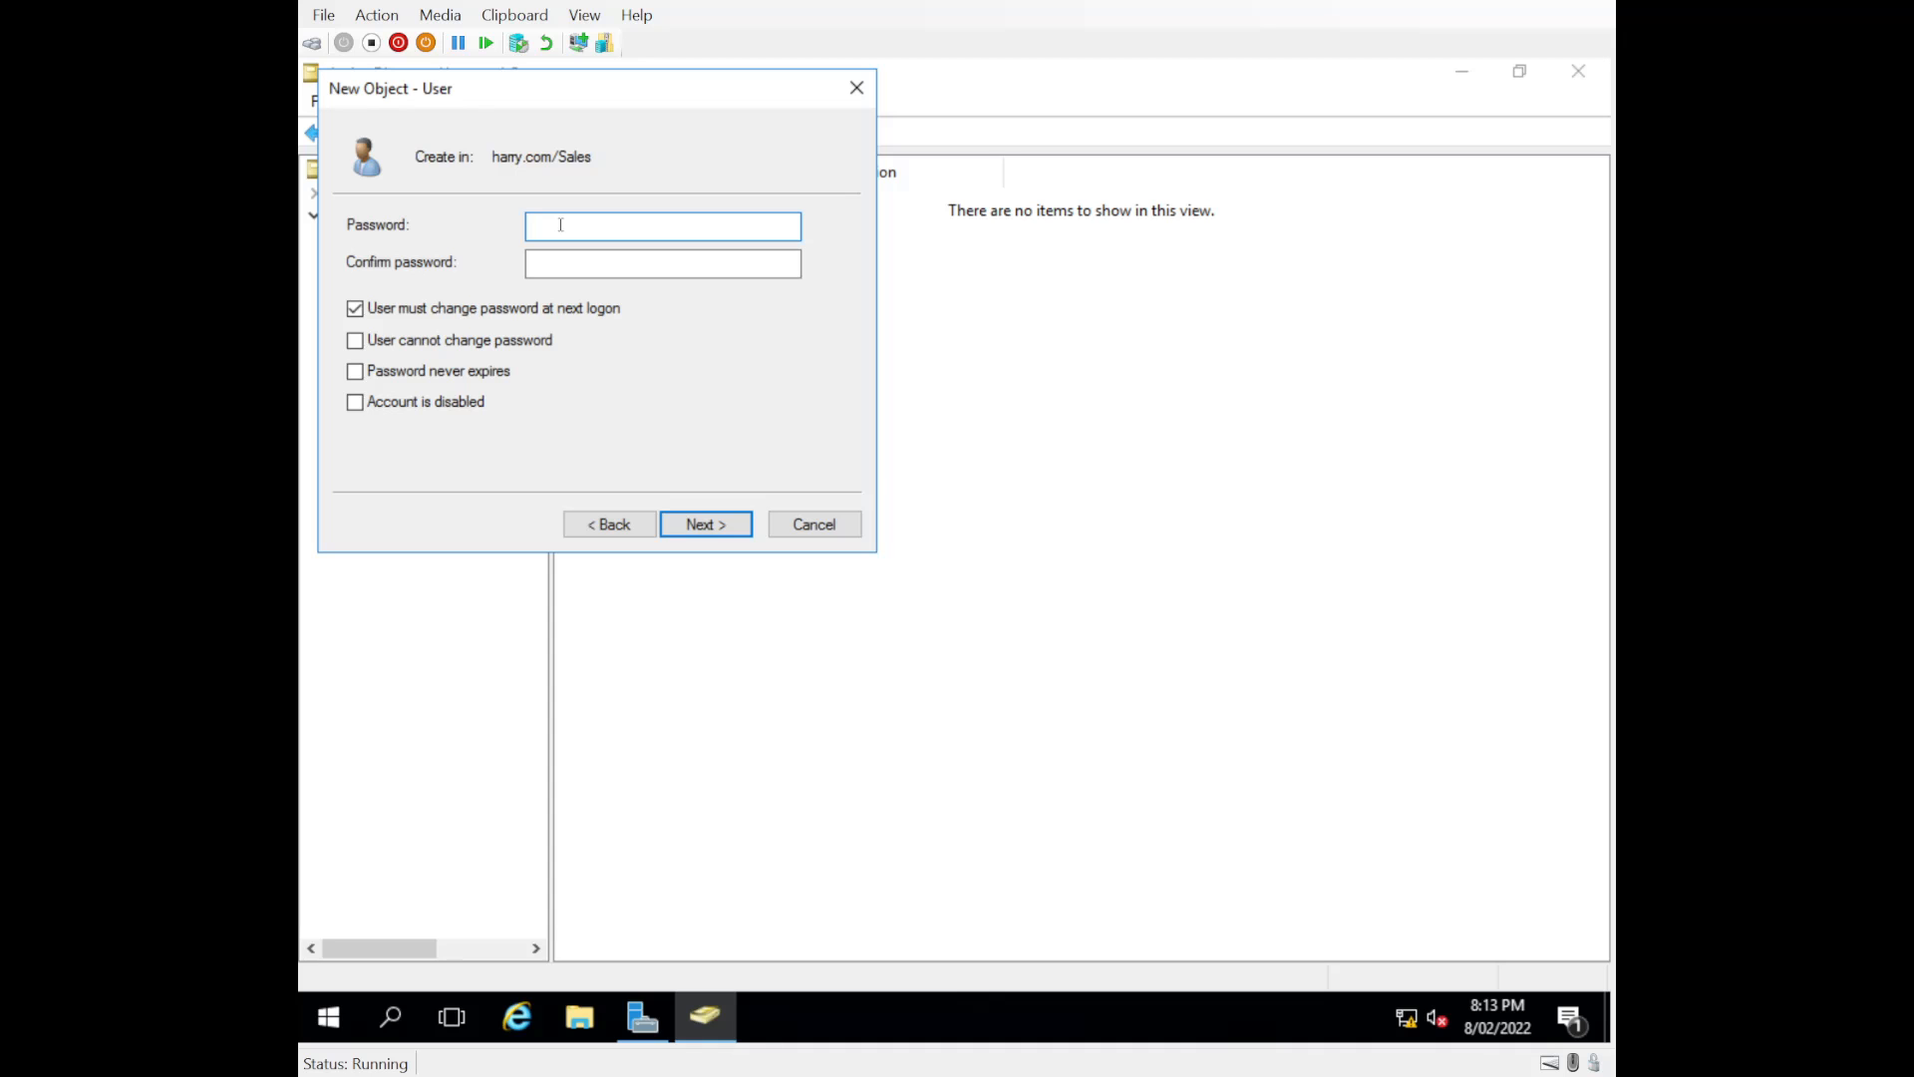
# Step: Enter and confirm the password for the new user account
pyautogui.write('Password1')
pyautogui.press('Tab')
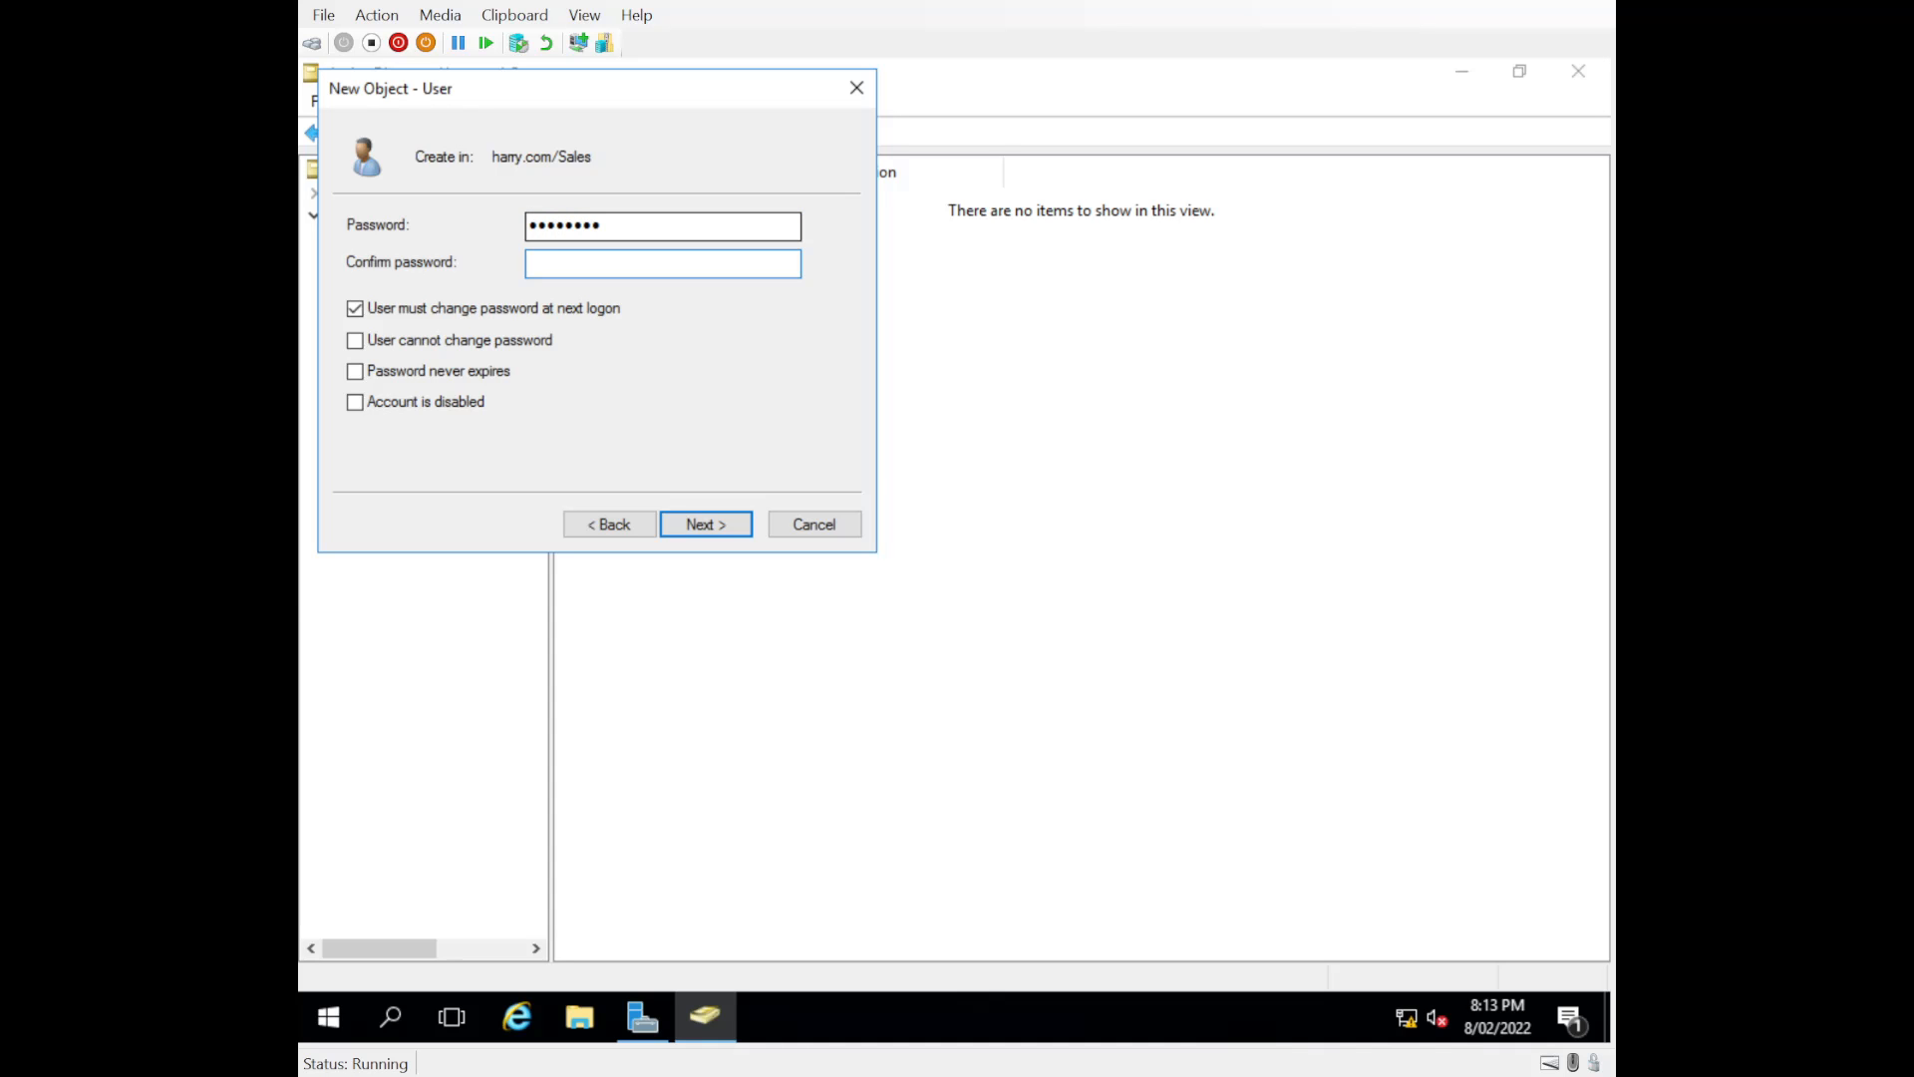
pyautogui.write('Password1')
# Step: Turn off the forced password change, set the password to never expire, mark the account as disabled, and finish creating the user
pyautogui.click(355, 308)
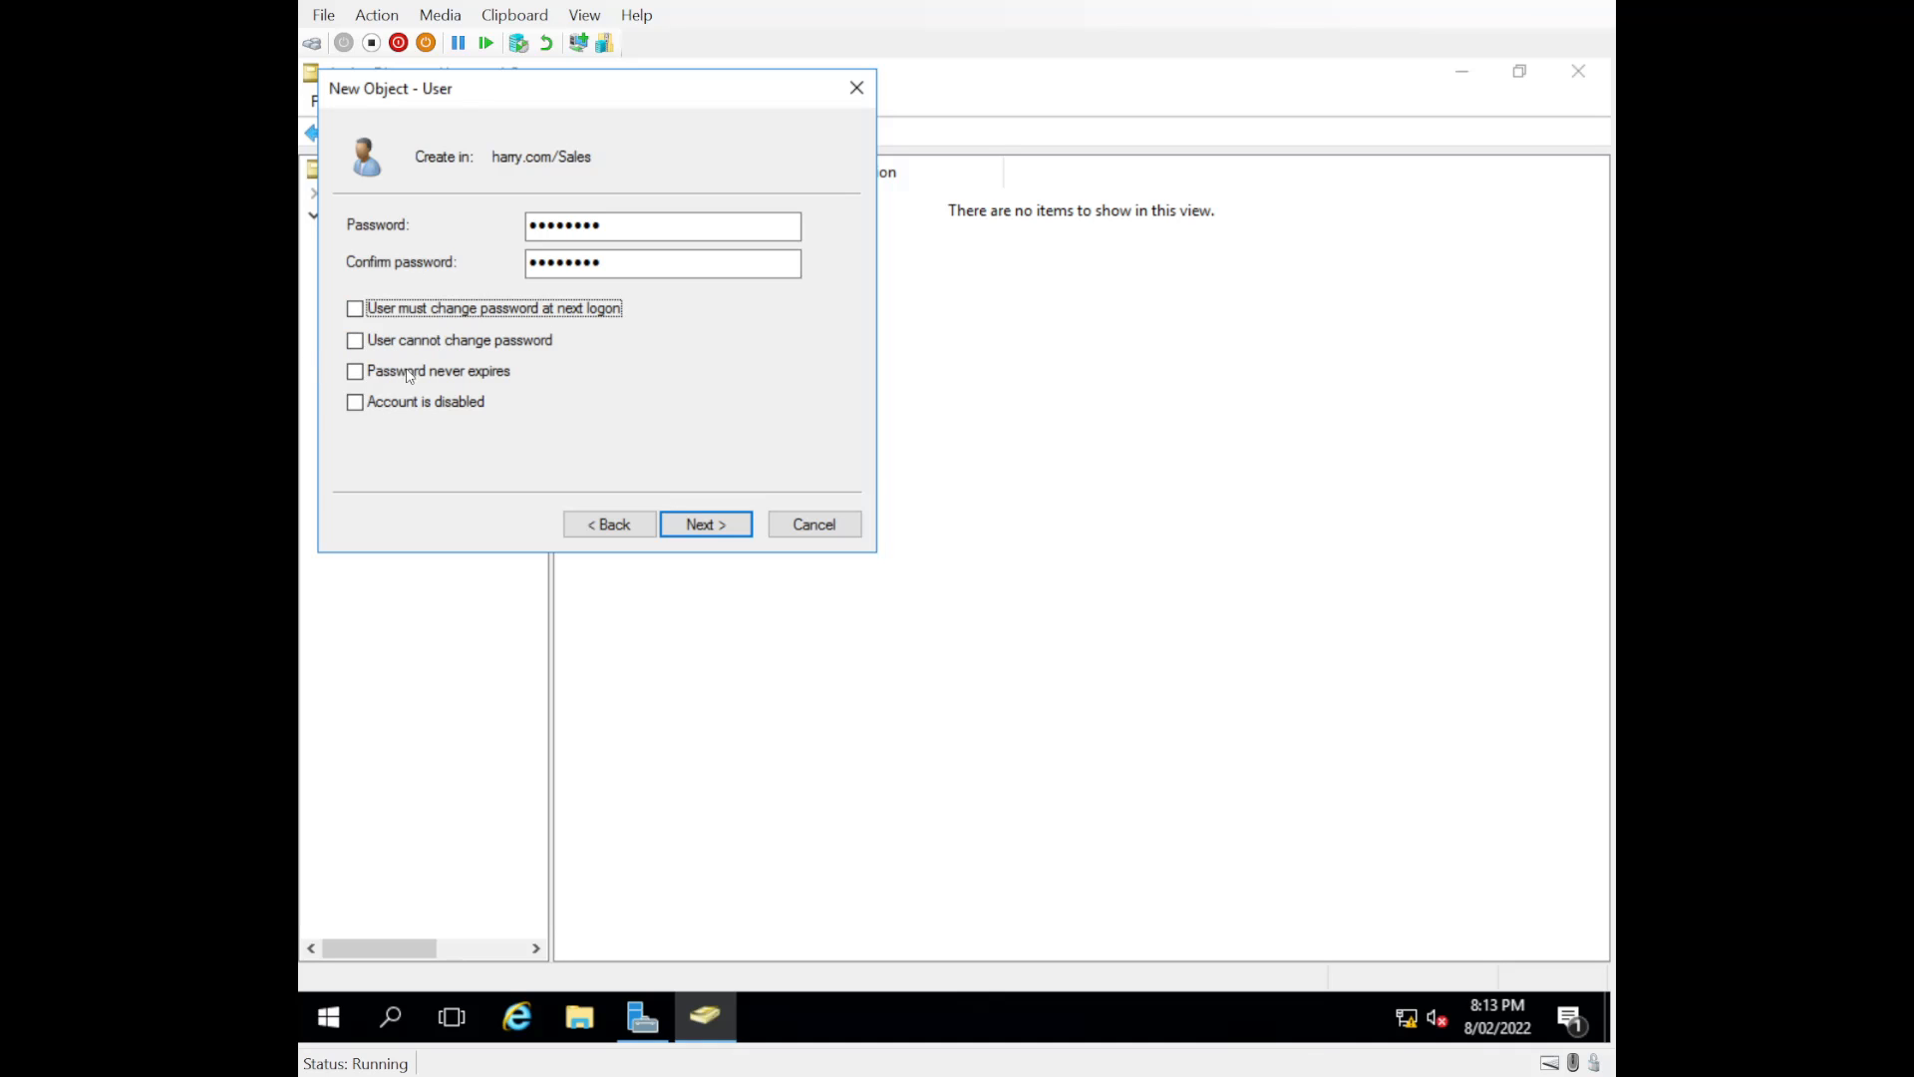
pyautogui.click(356, 371)
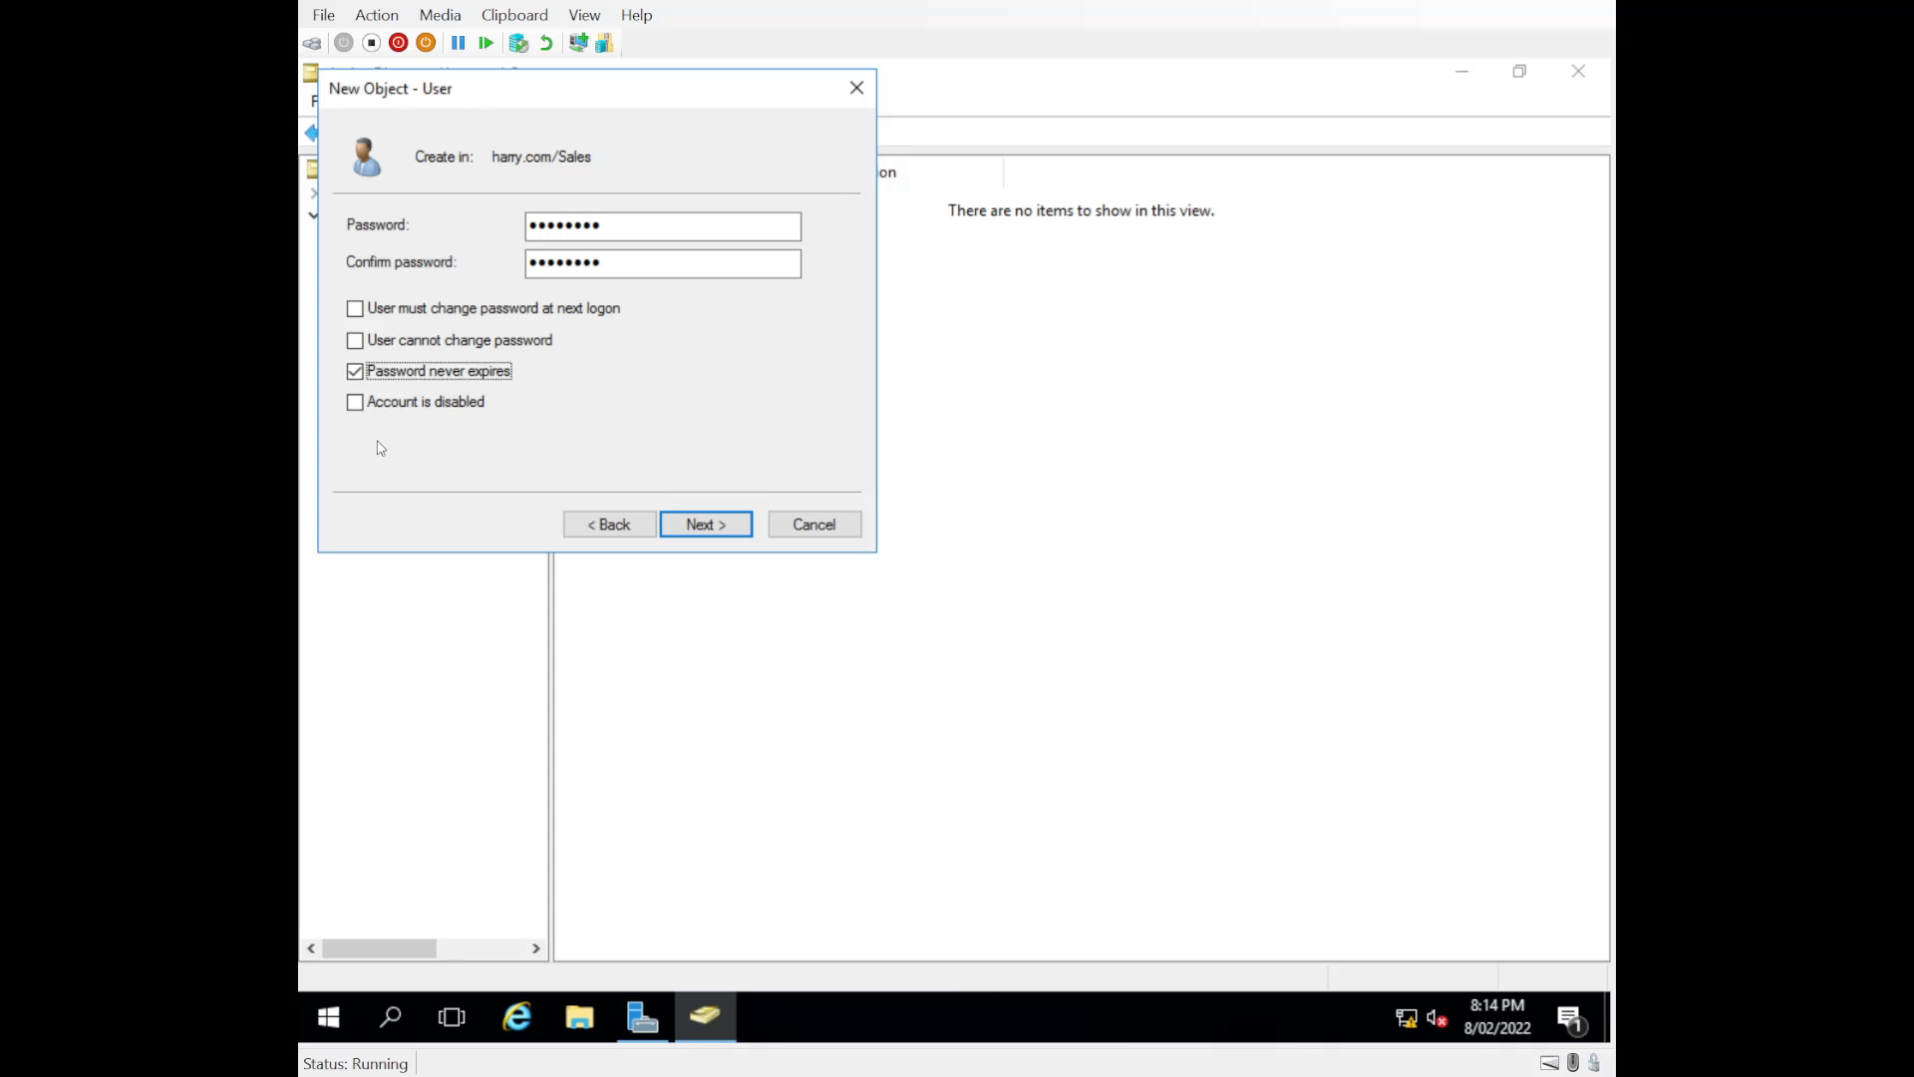
pyautogui.click(355, 402)
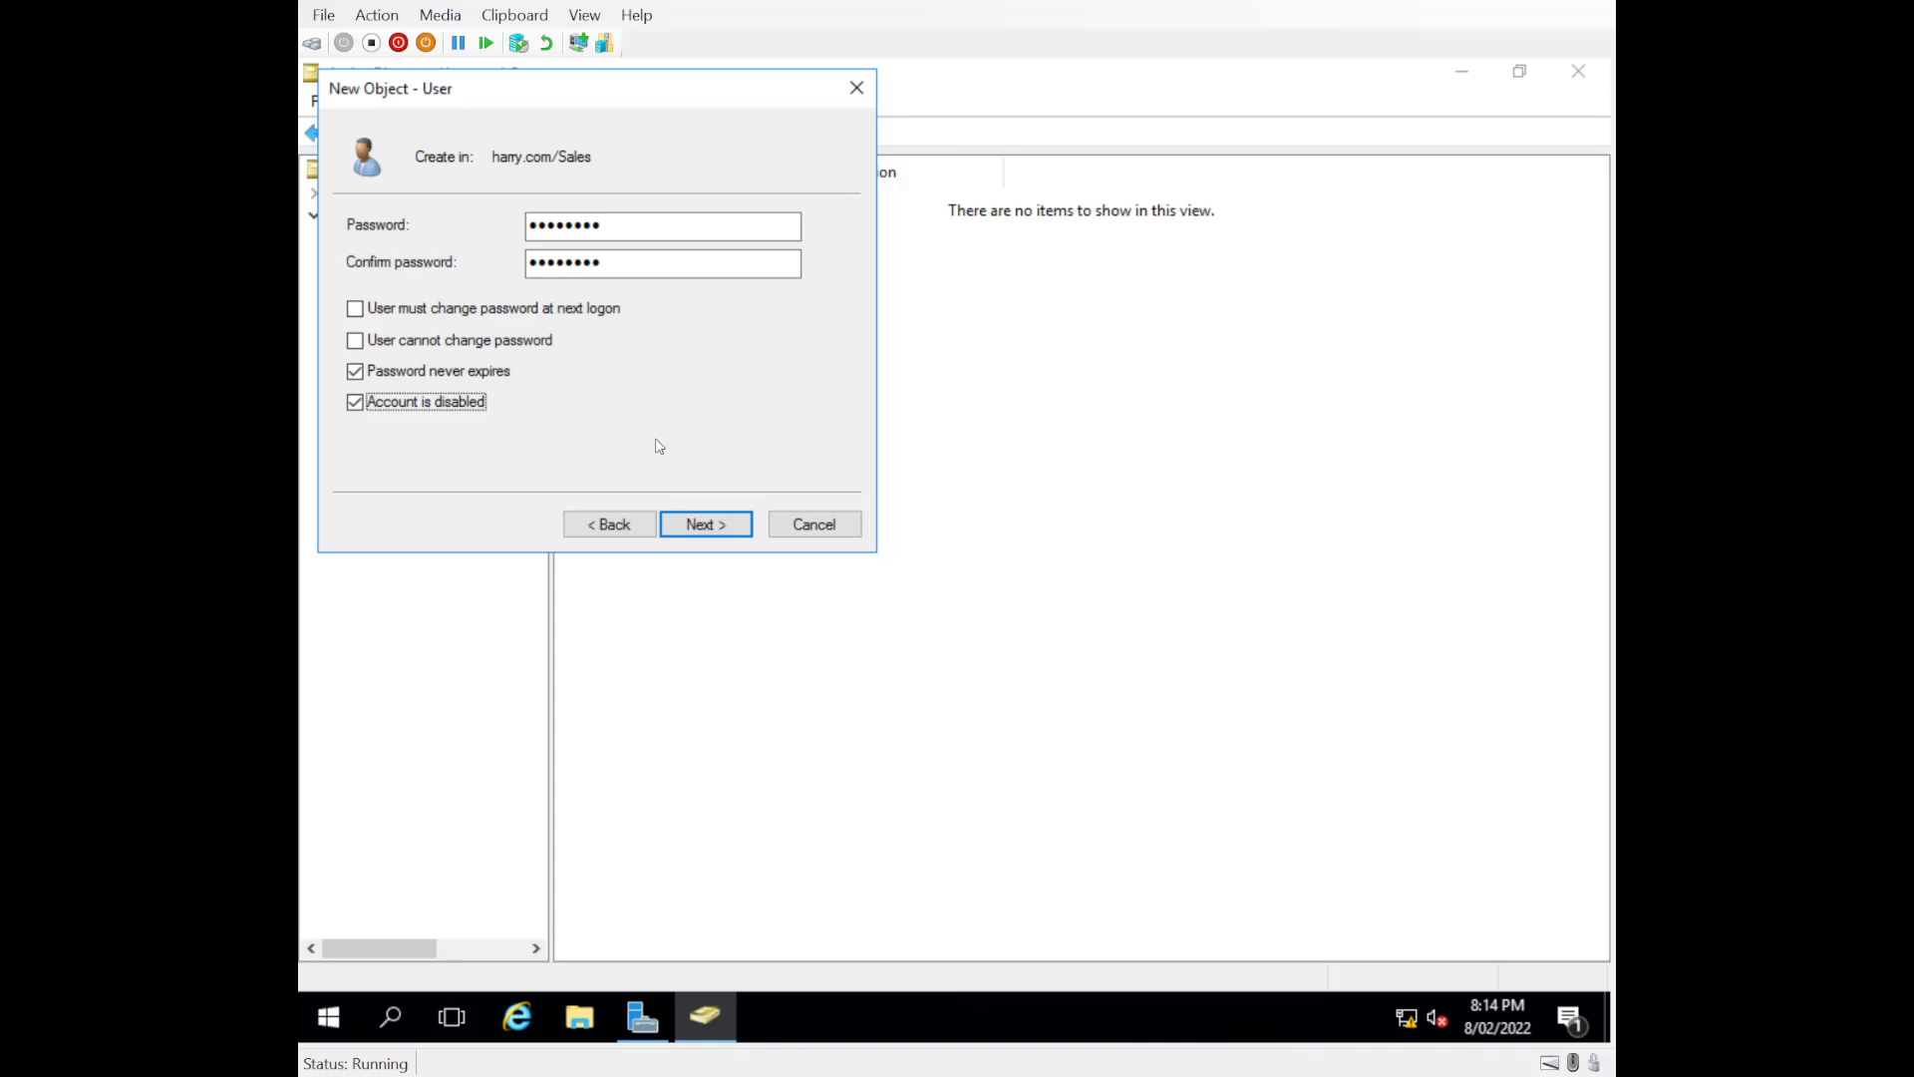
pyautogui.click(703, 523)
pyautogui.click(705, 525)
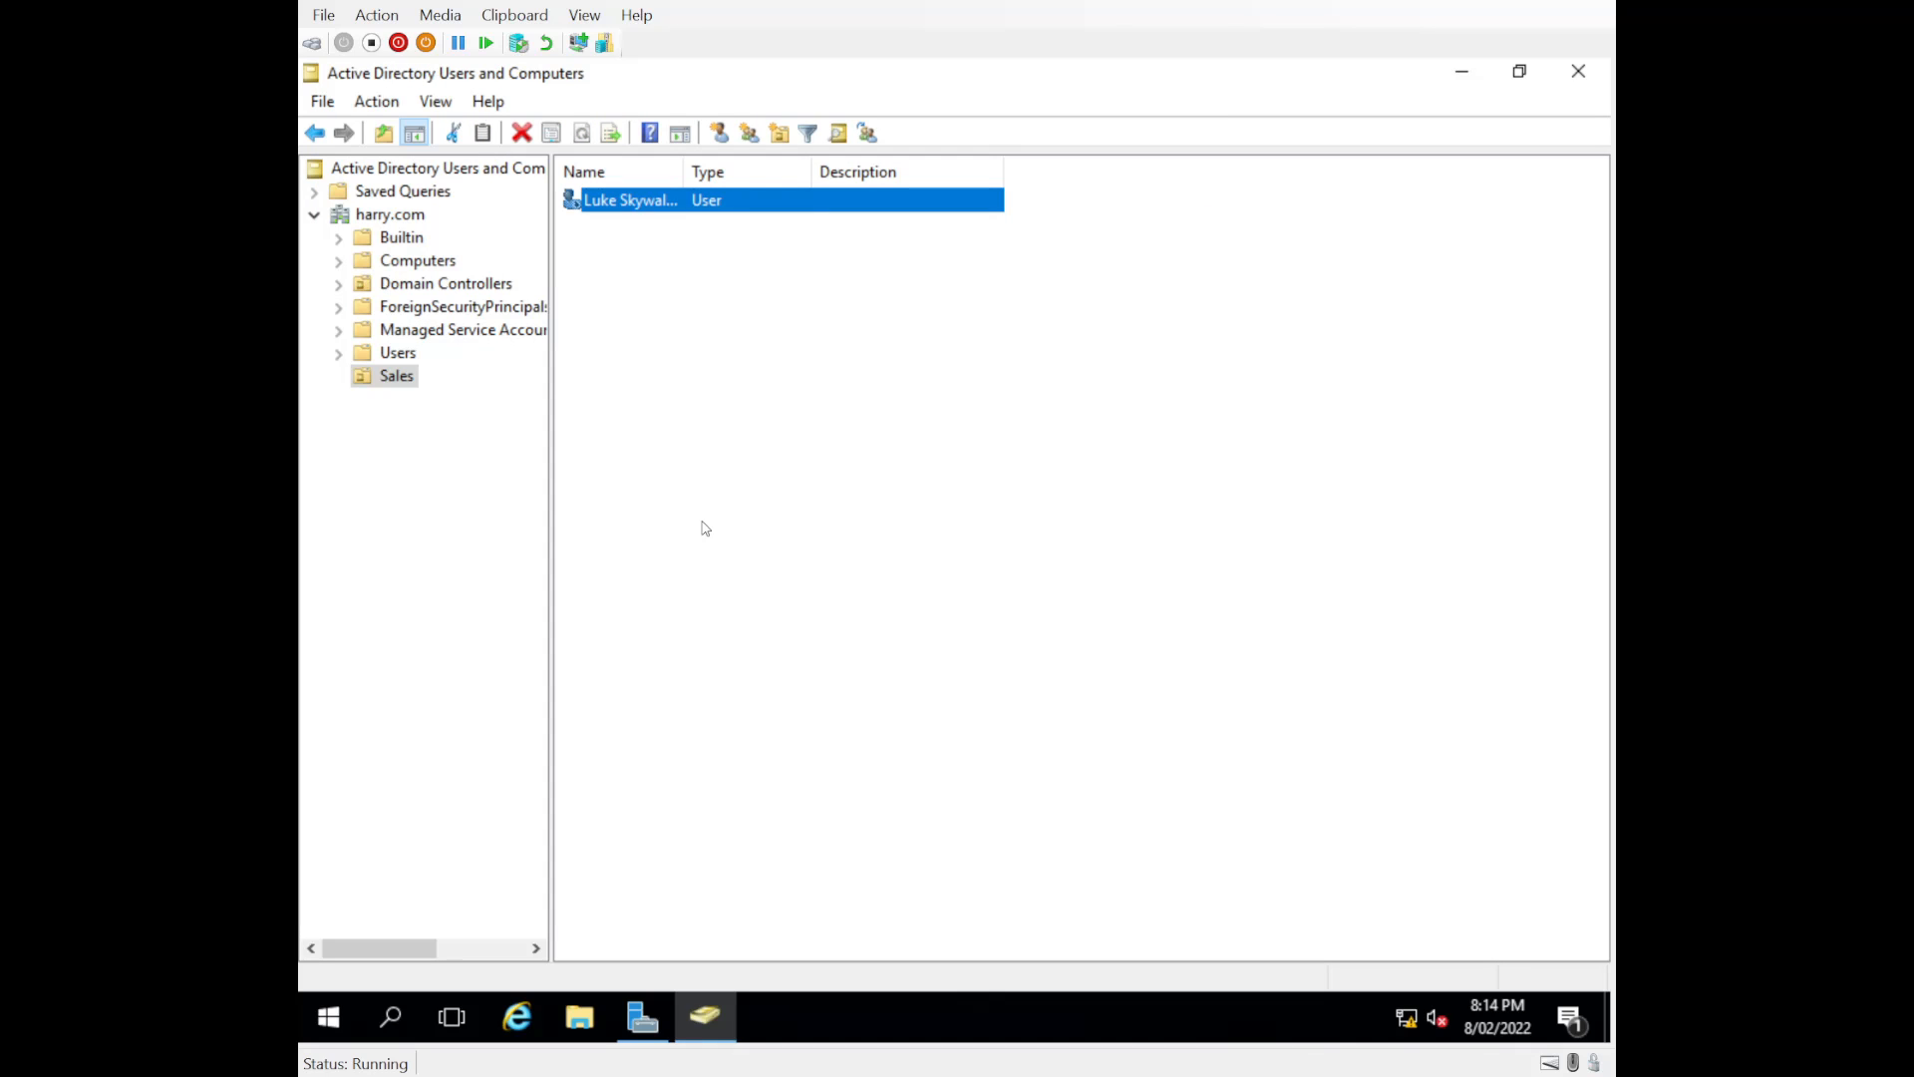
# Step: Enable the disabled user account in the Sales organizational unit
pyautogui.click(602, 291)
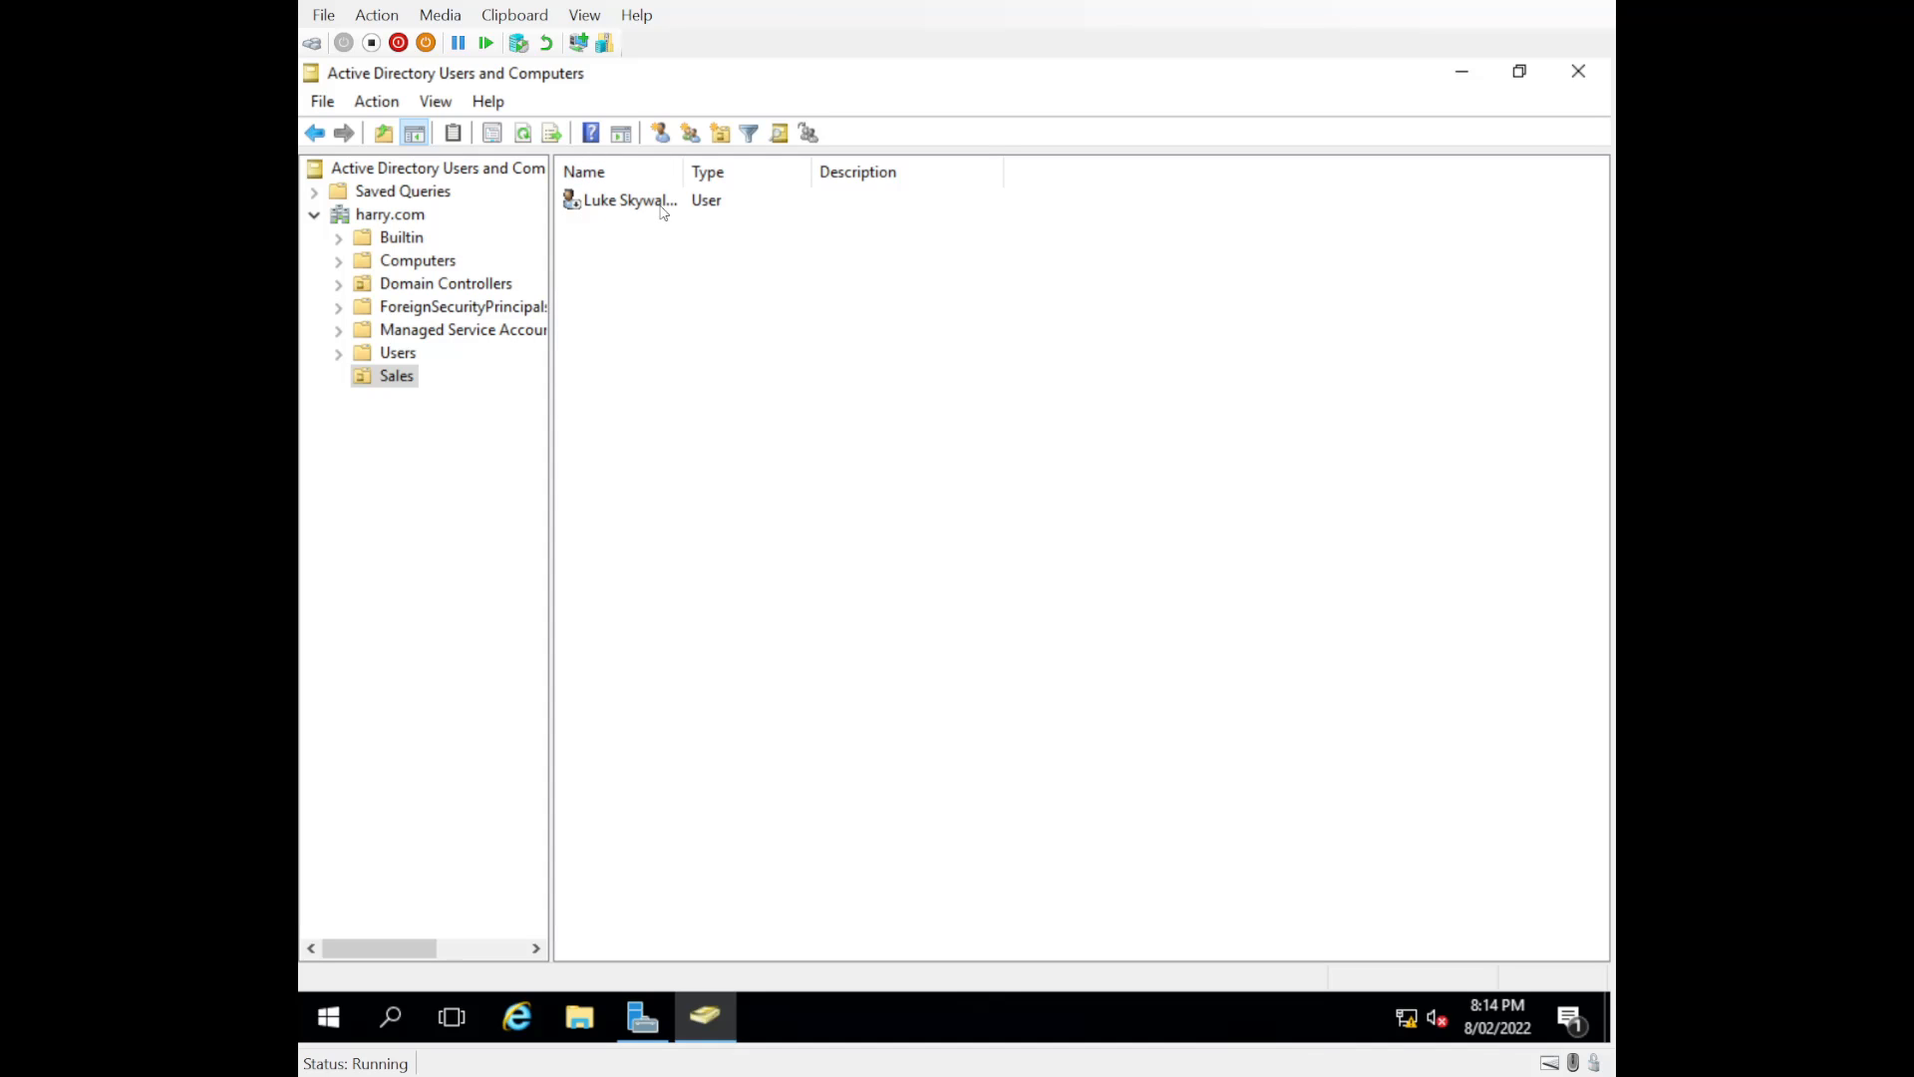
pyautogui.rightClick(575, 207)
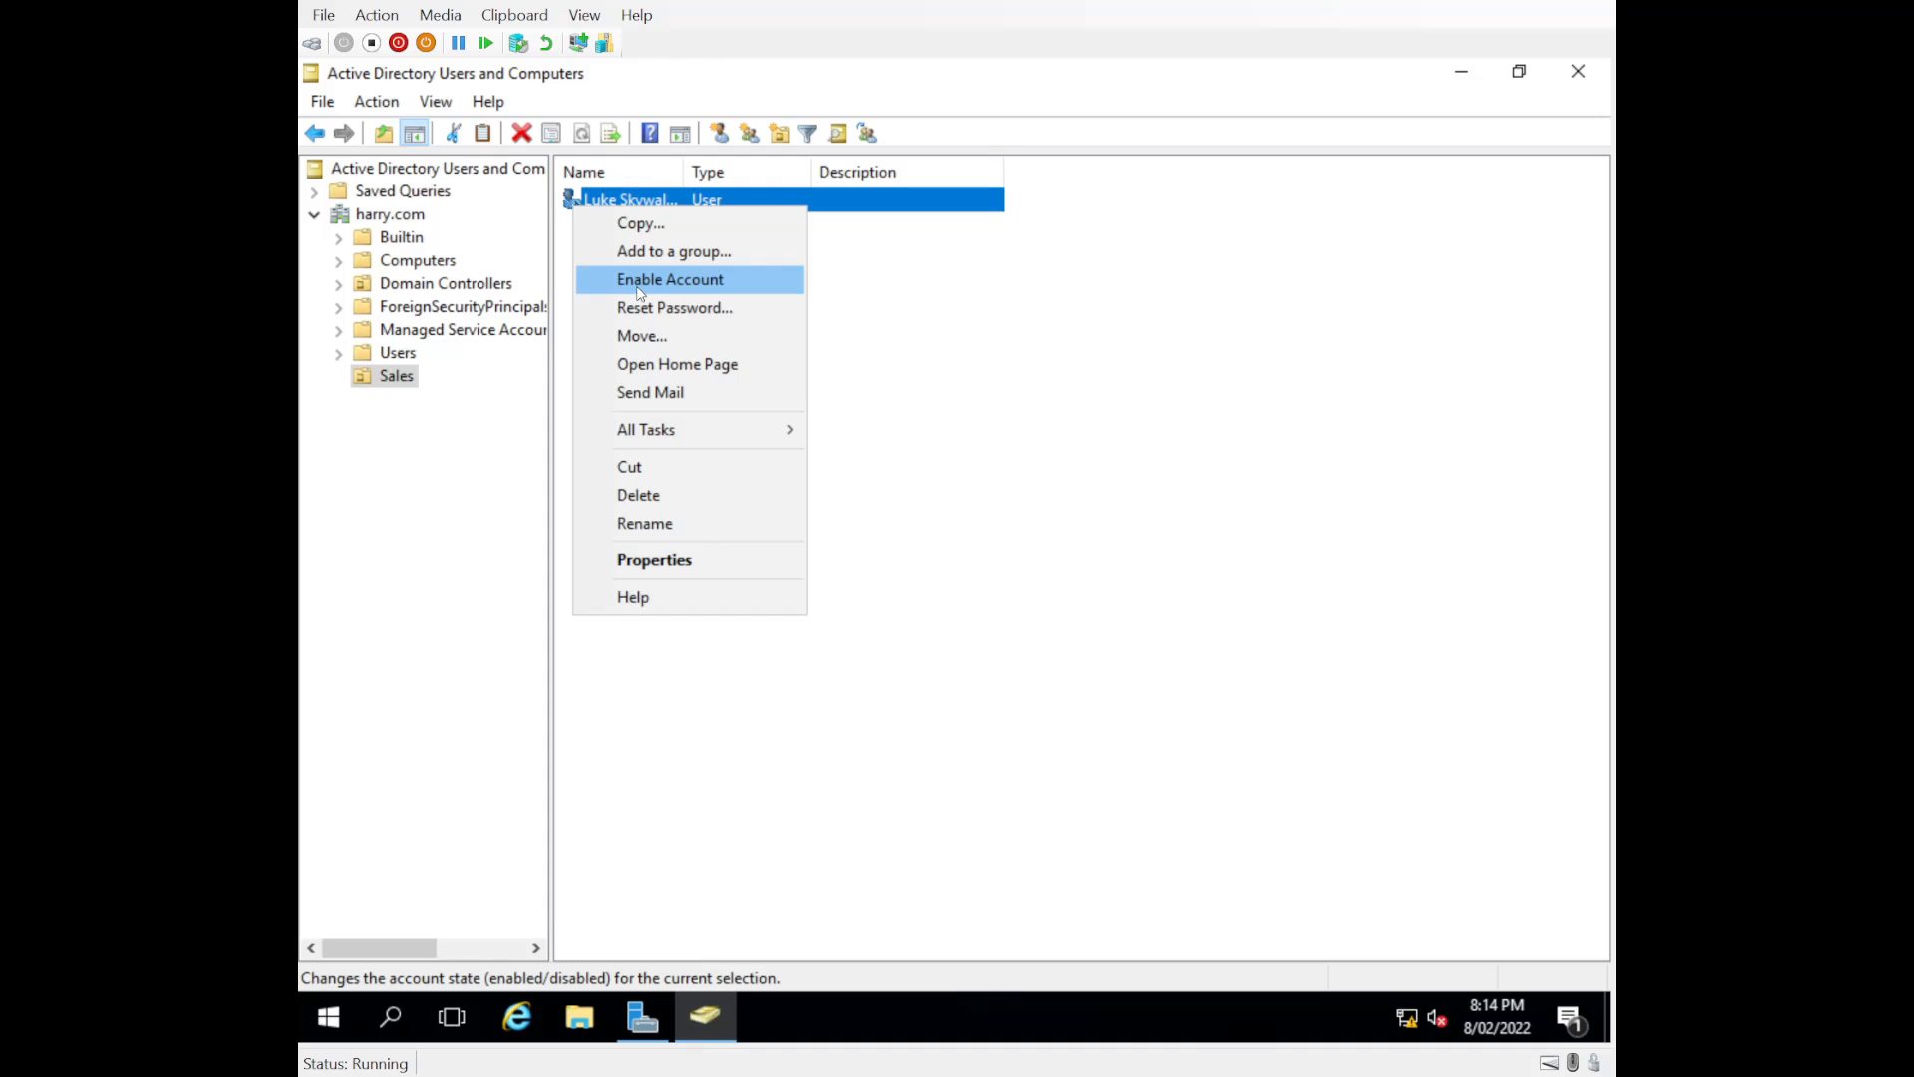
pyautogui.click(639, 290)
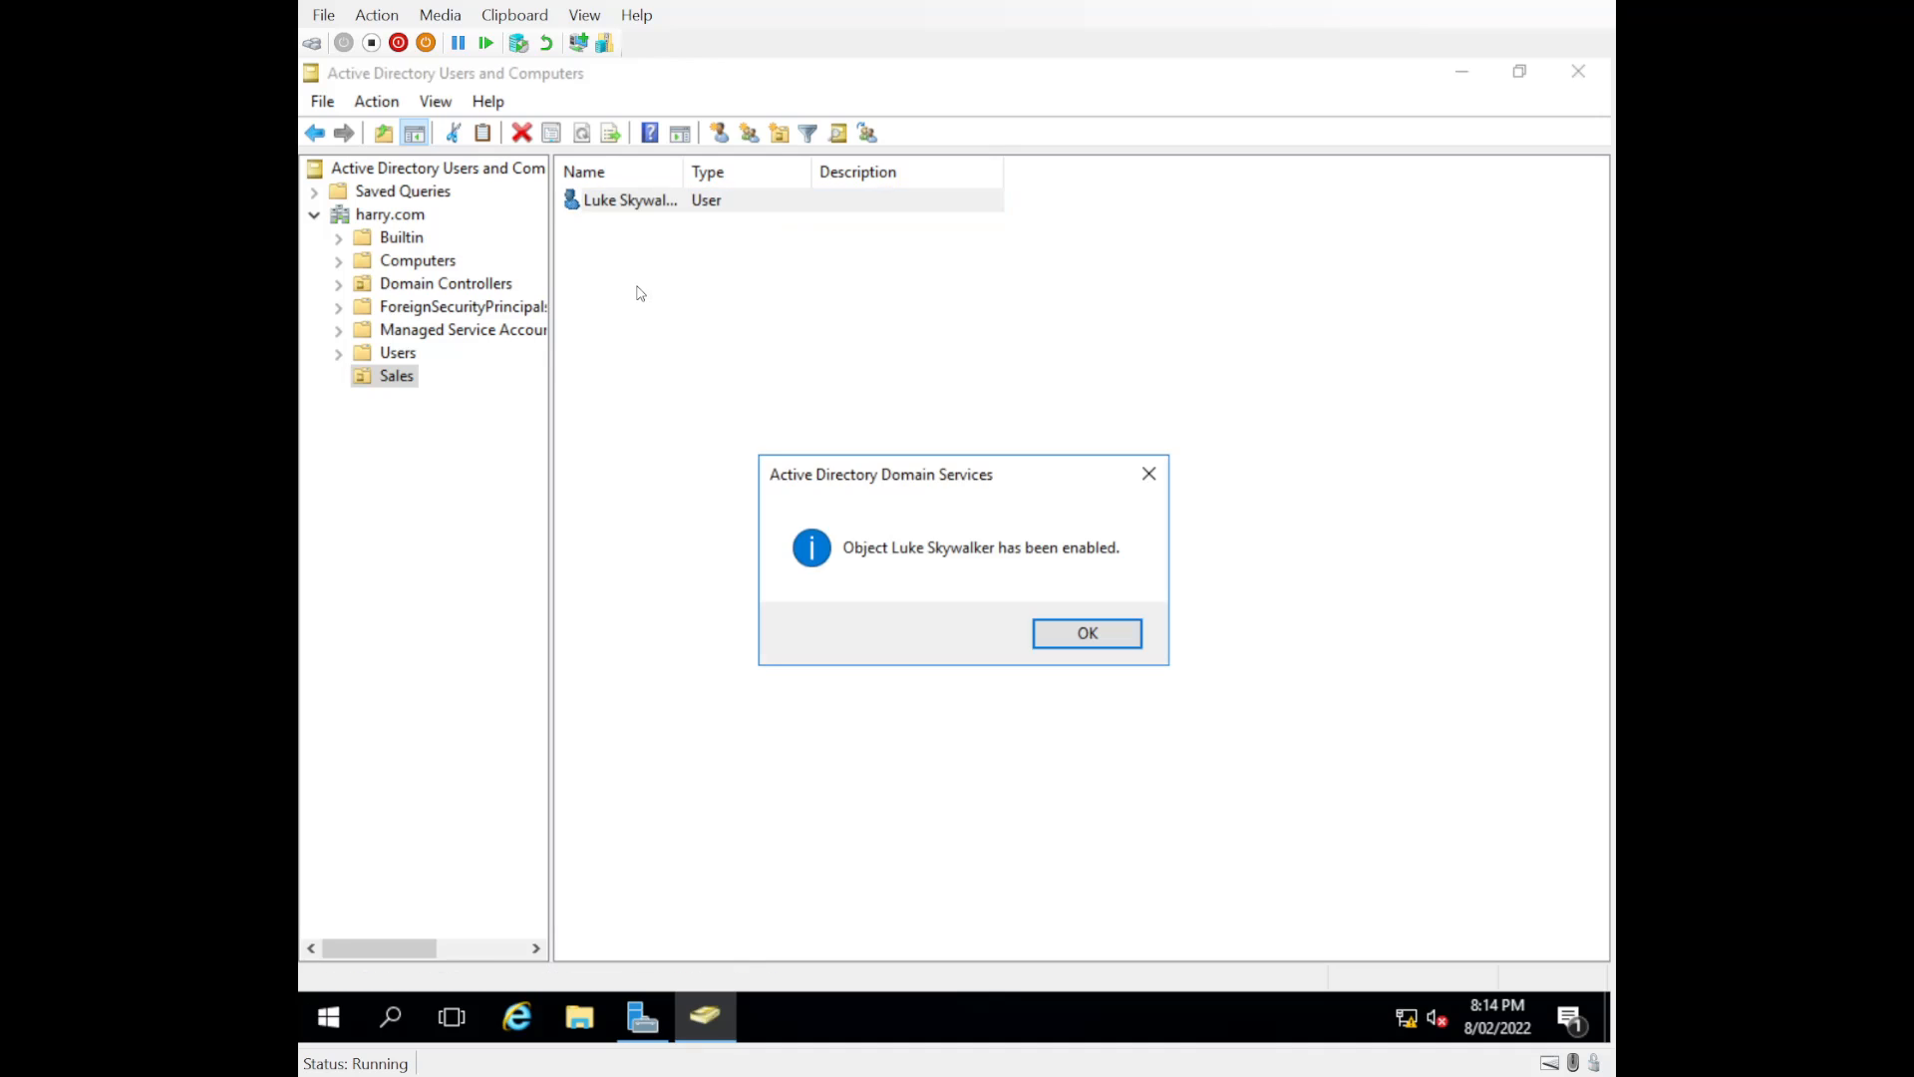
pyautogui.click(1067, 638)
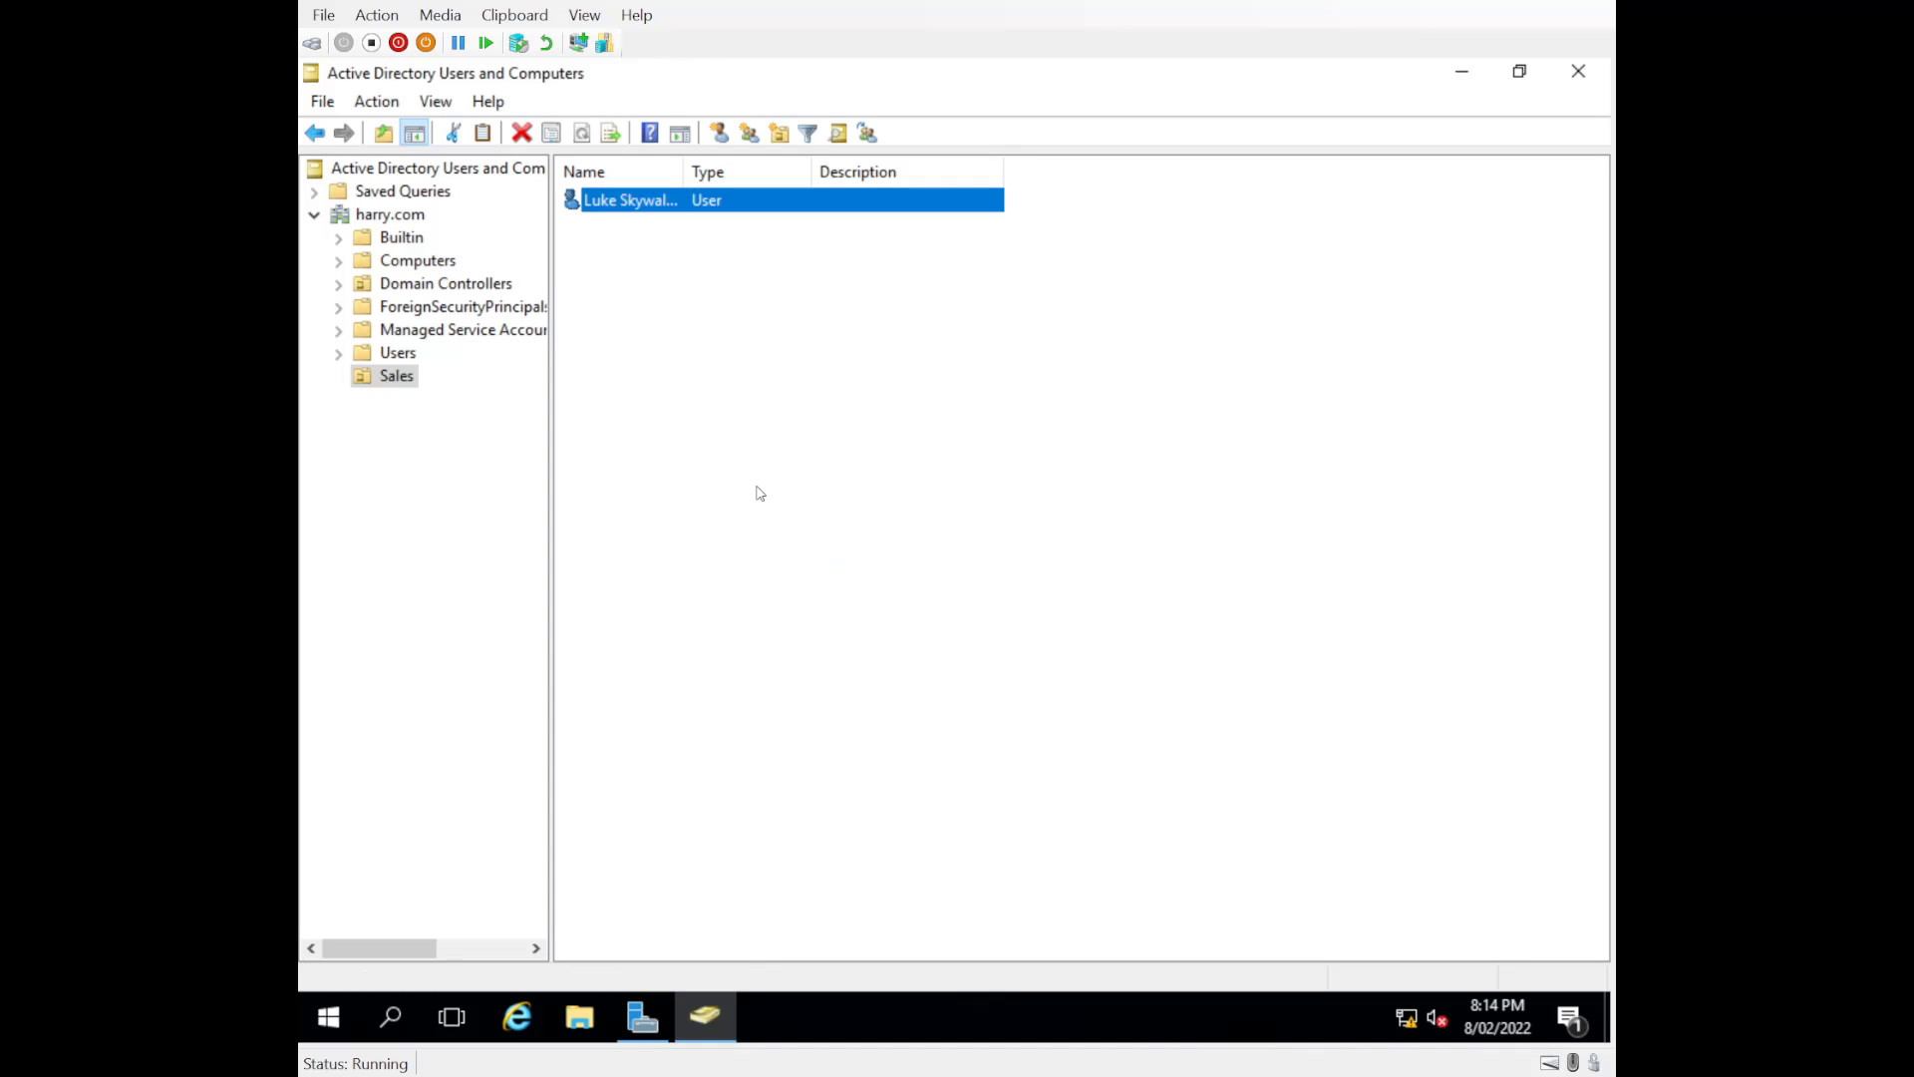
# Step: Start creating a new group inside the Sales organizational unit
pyautogui.click(634, 203)
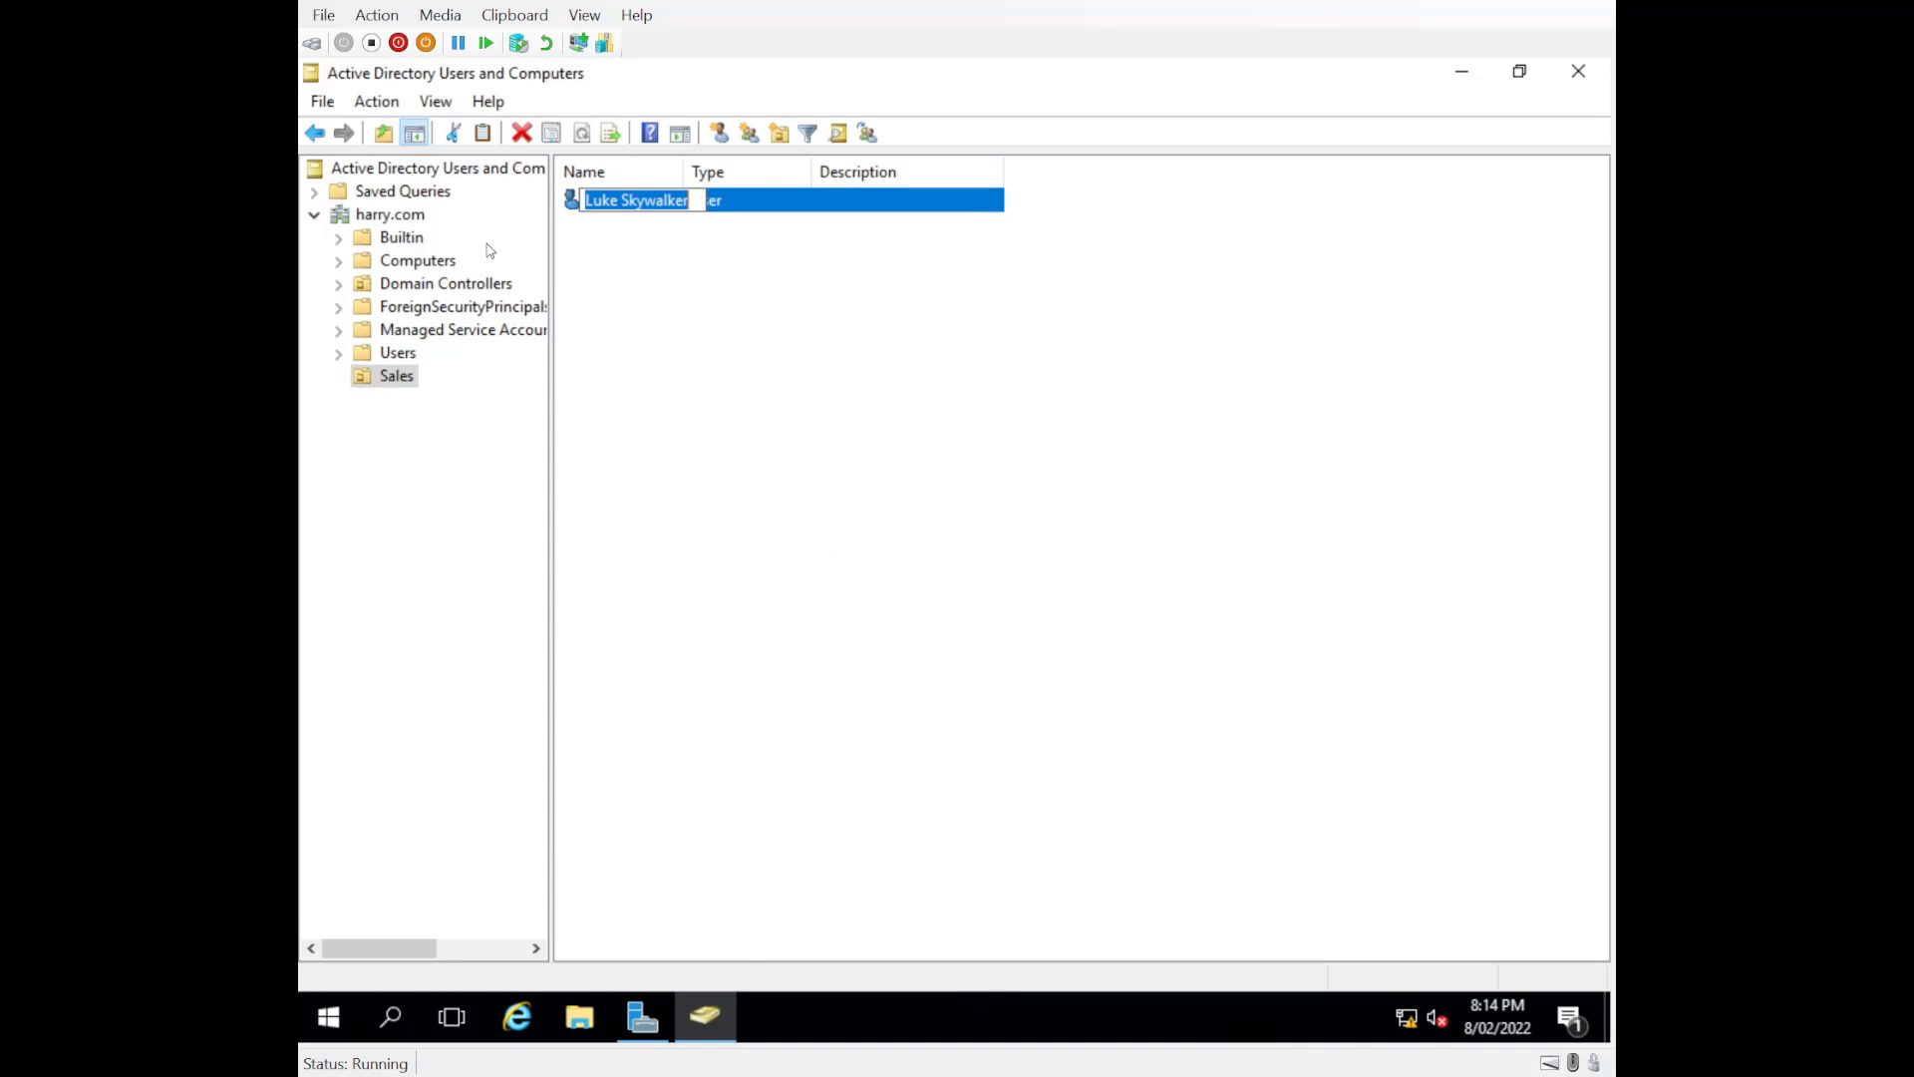
pyautogui.click(376, 377)
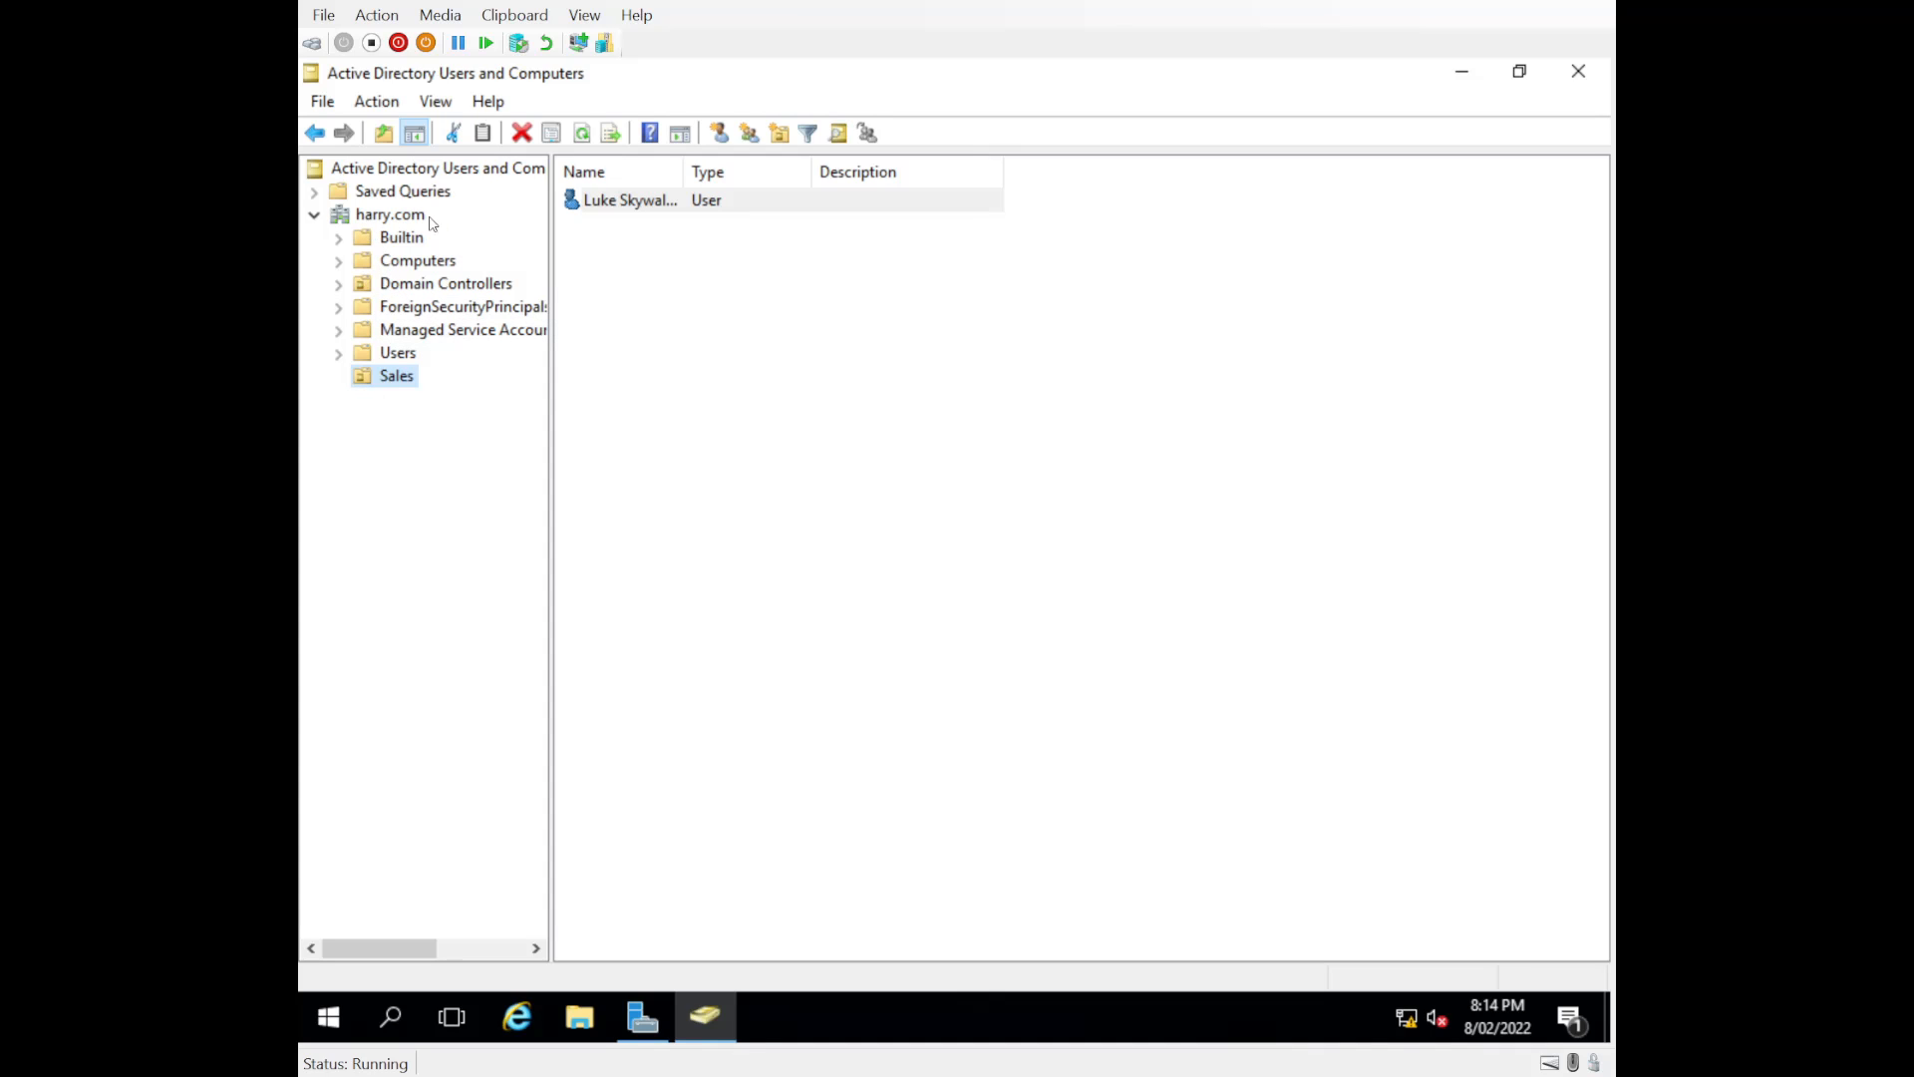
pyautogui.rightClick(665, 250)
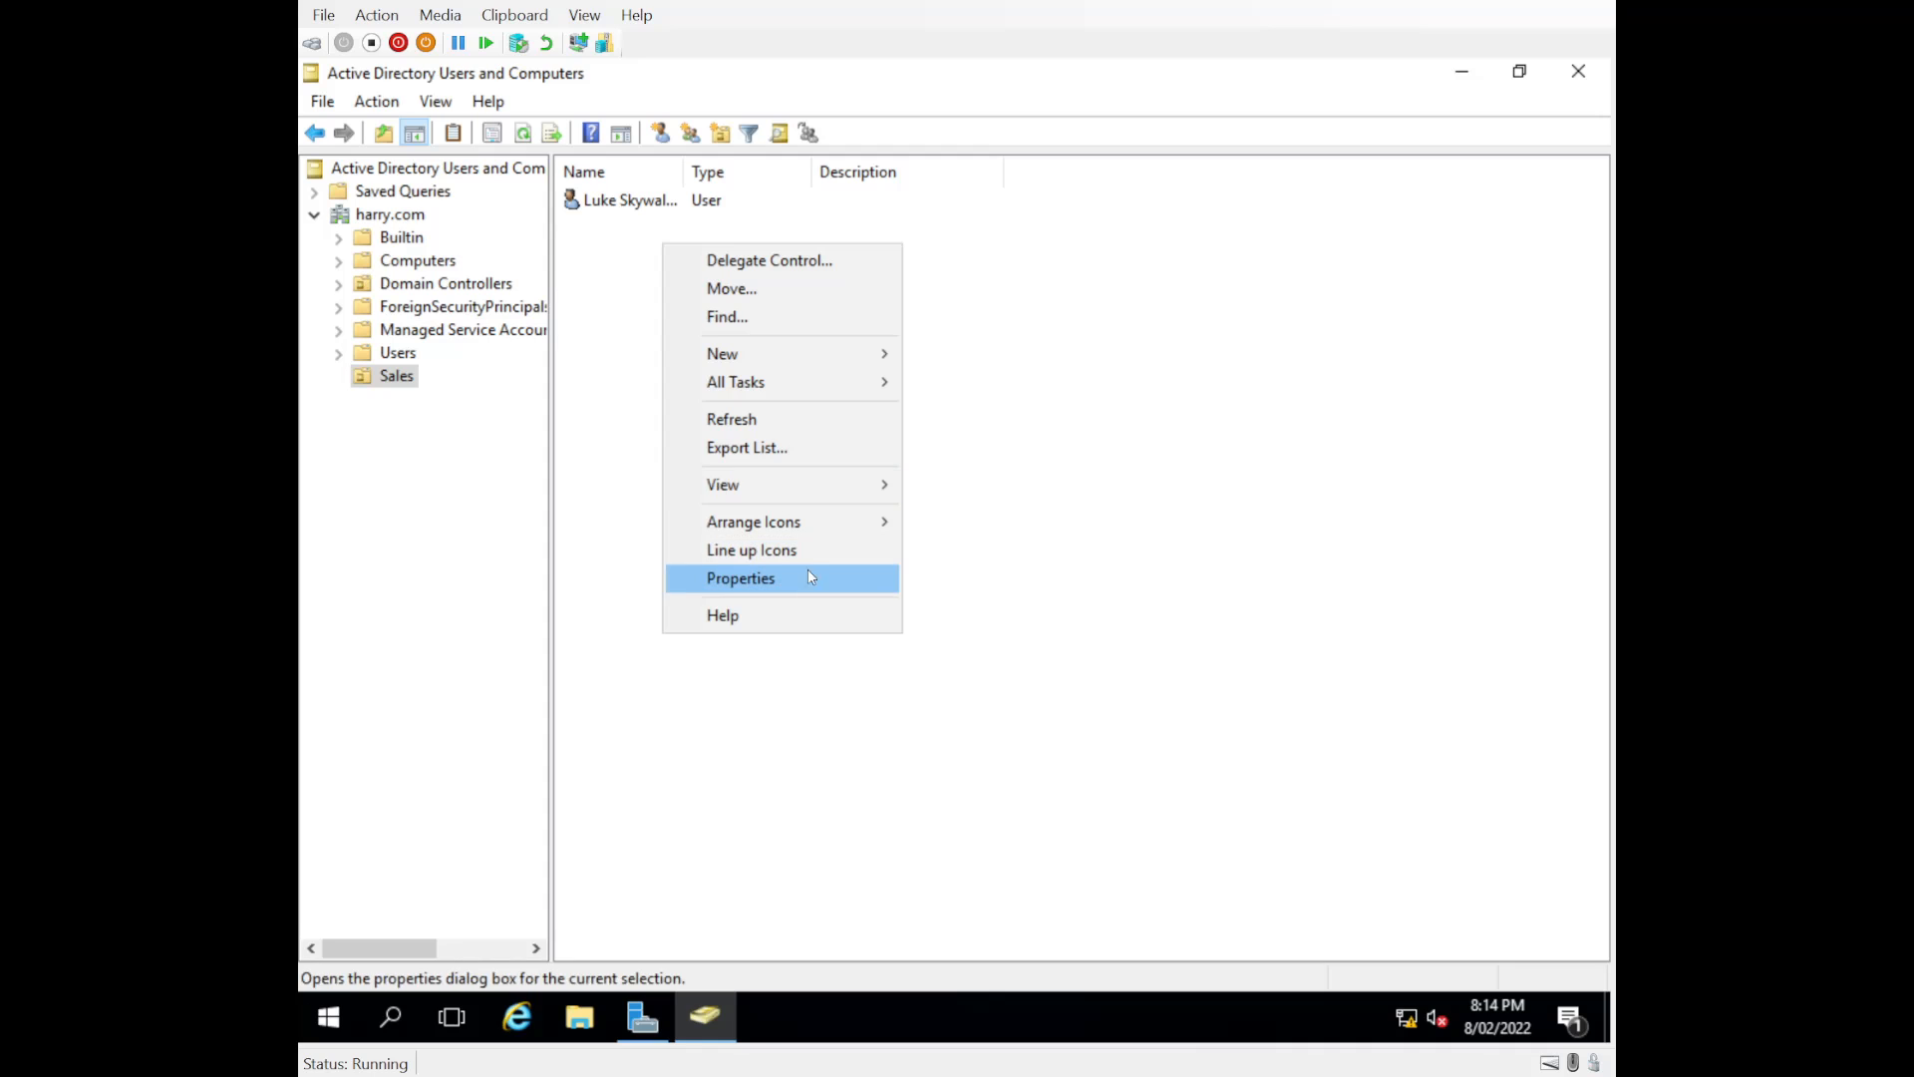
pyautogui.moveTo(788, 363)
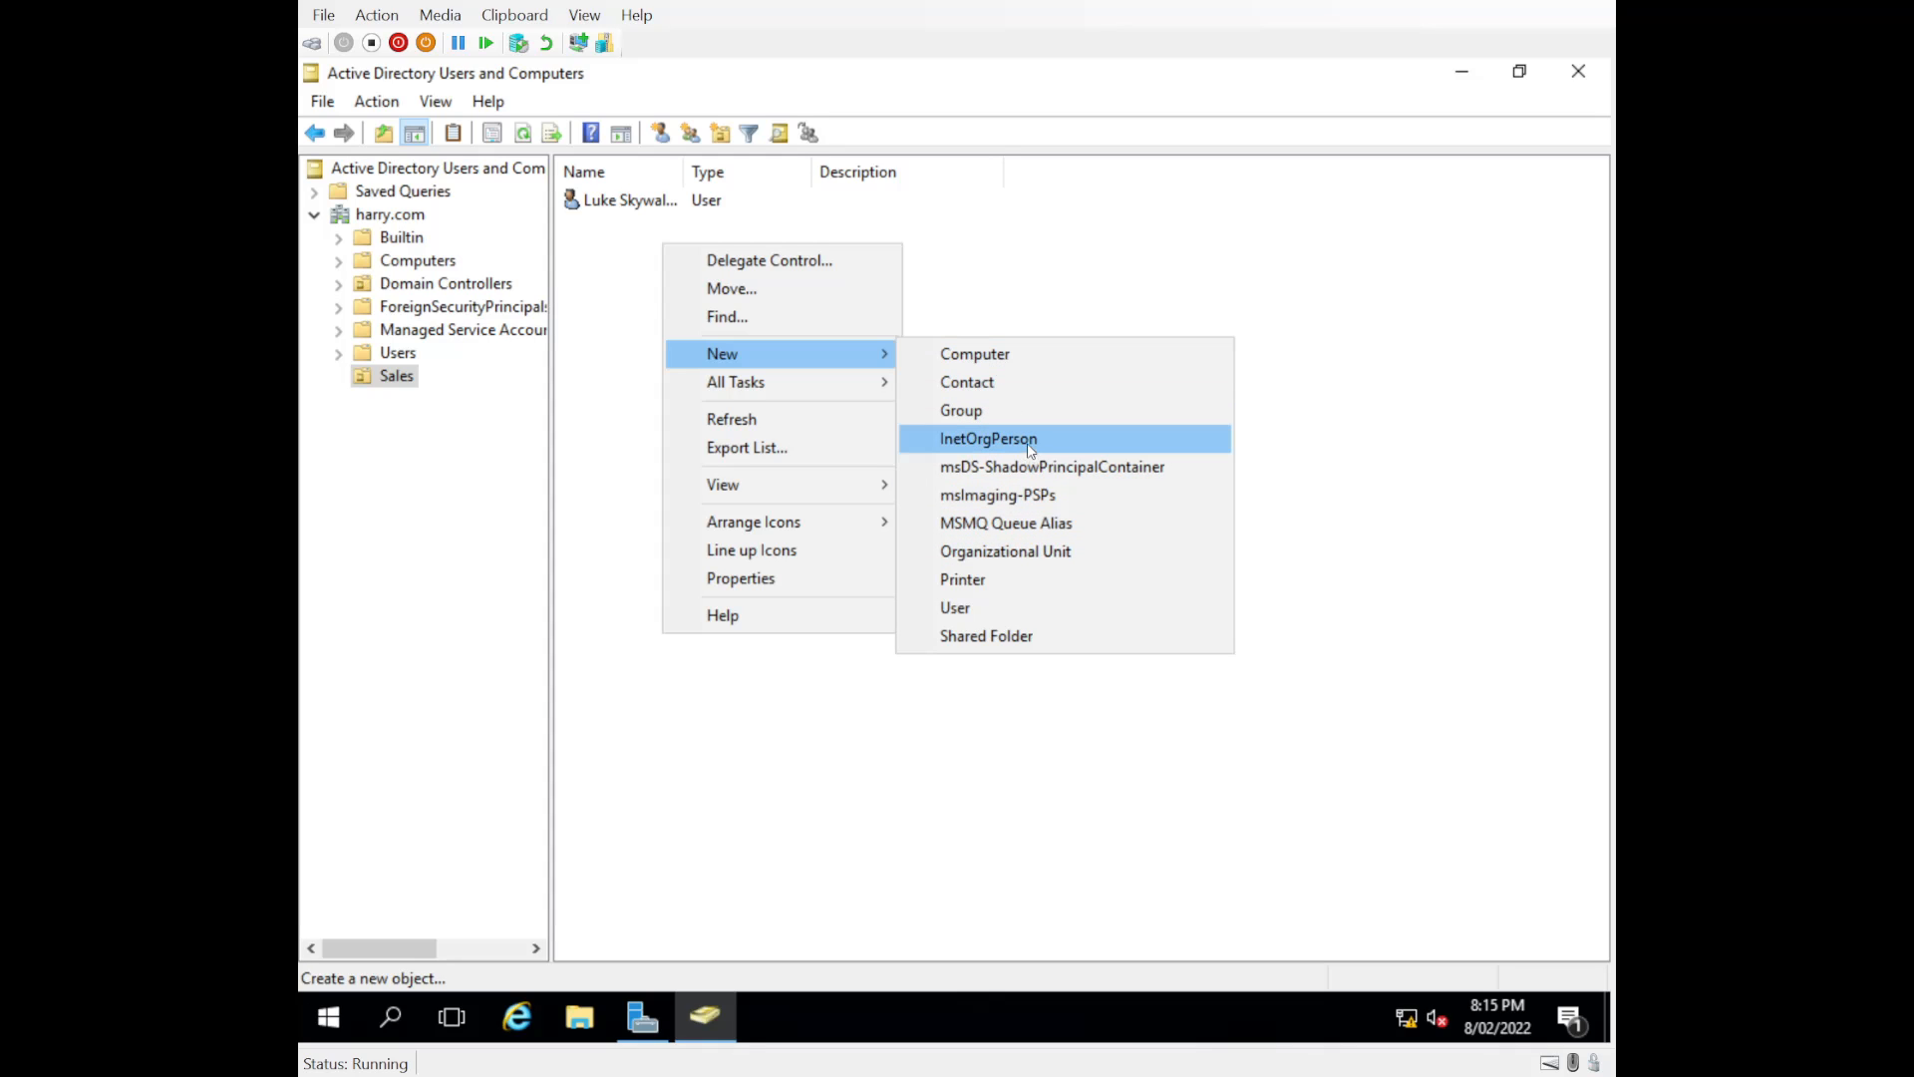
pyautogui.click(961, 416)
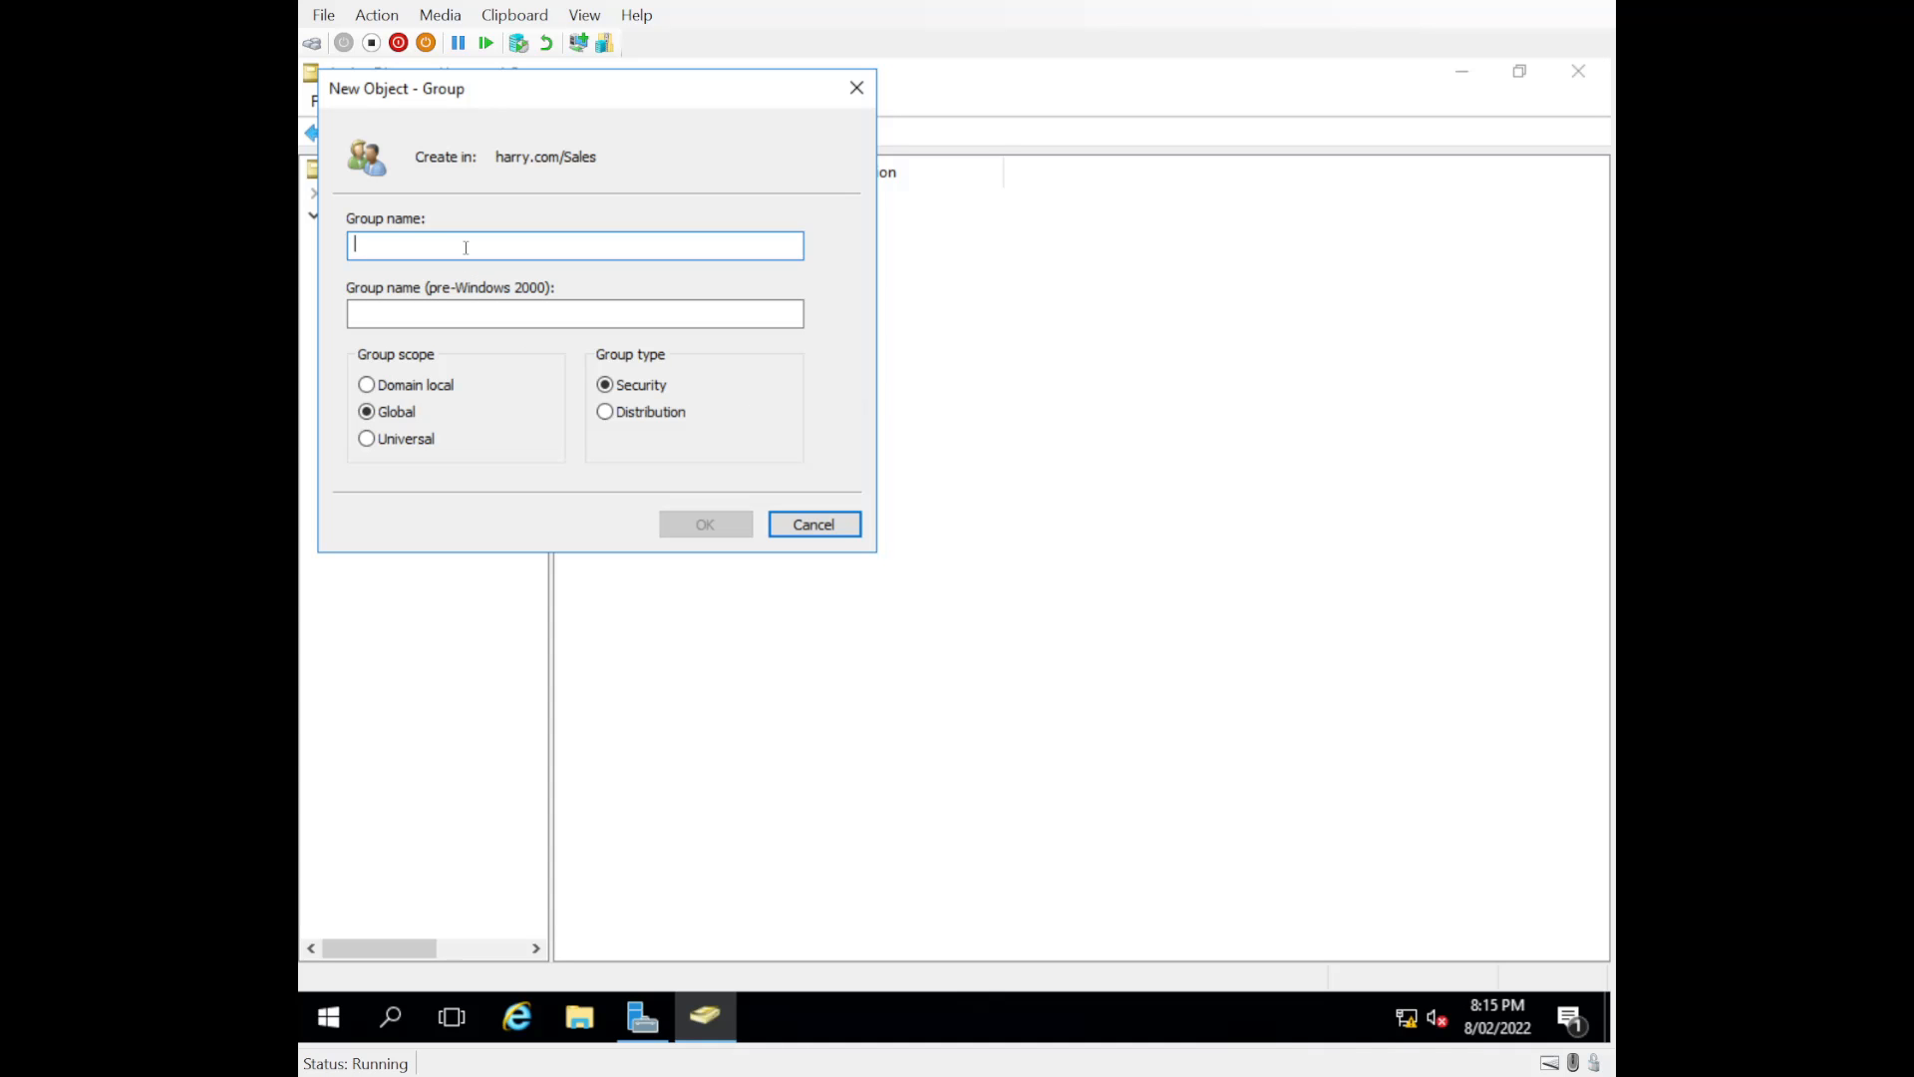
pyautogui.write('Melbourne')
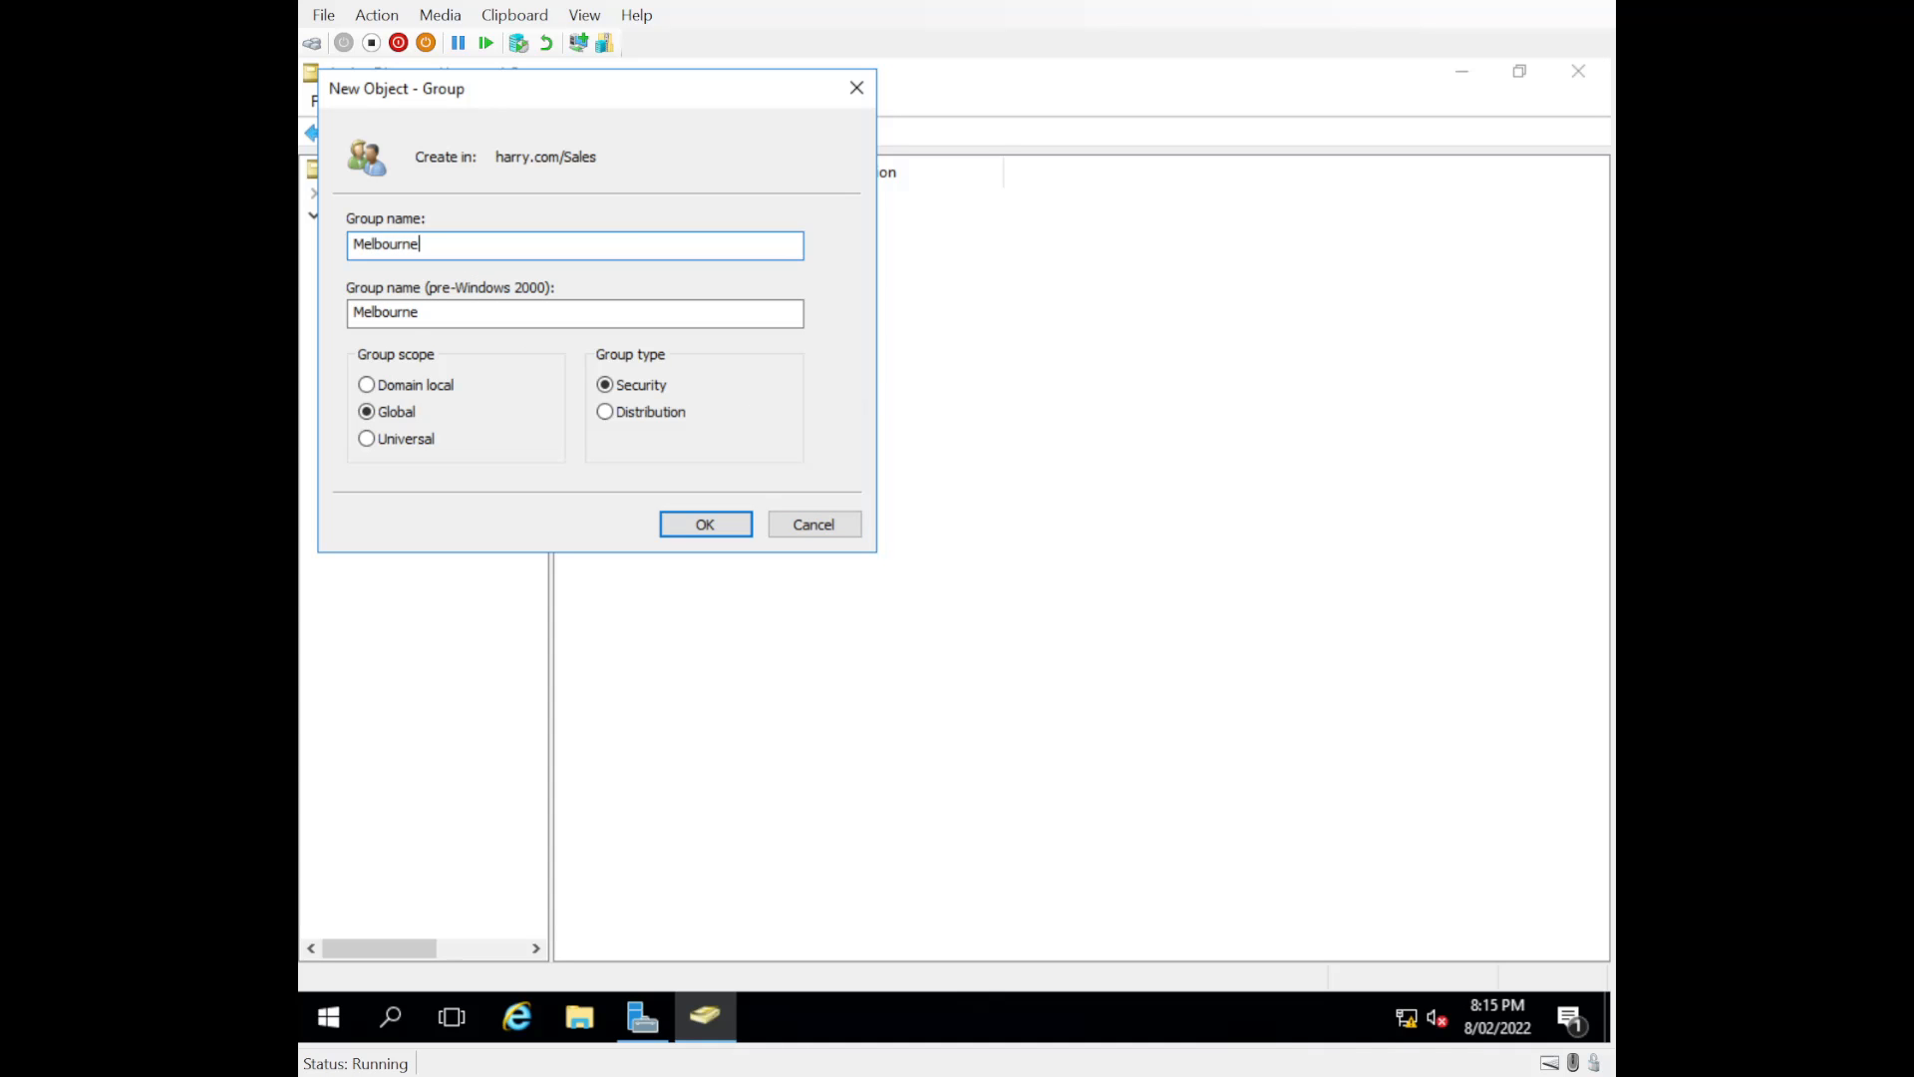
pyautogui.press('BackSpace')
pyautogui.press('BackSpace')
pyautogui.press('BackSpace')
pyautogui.press('BackSpace')
pyautogui.press('BackSpace')
pyautogui.press('BackSpace')
pyautogui.press('BackSpace')
pyautogui.press('BackSpace')
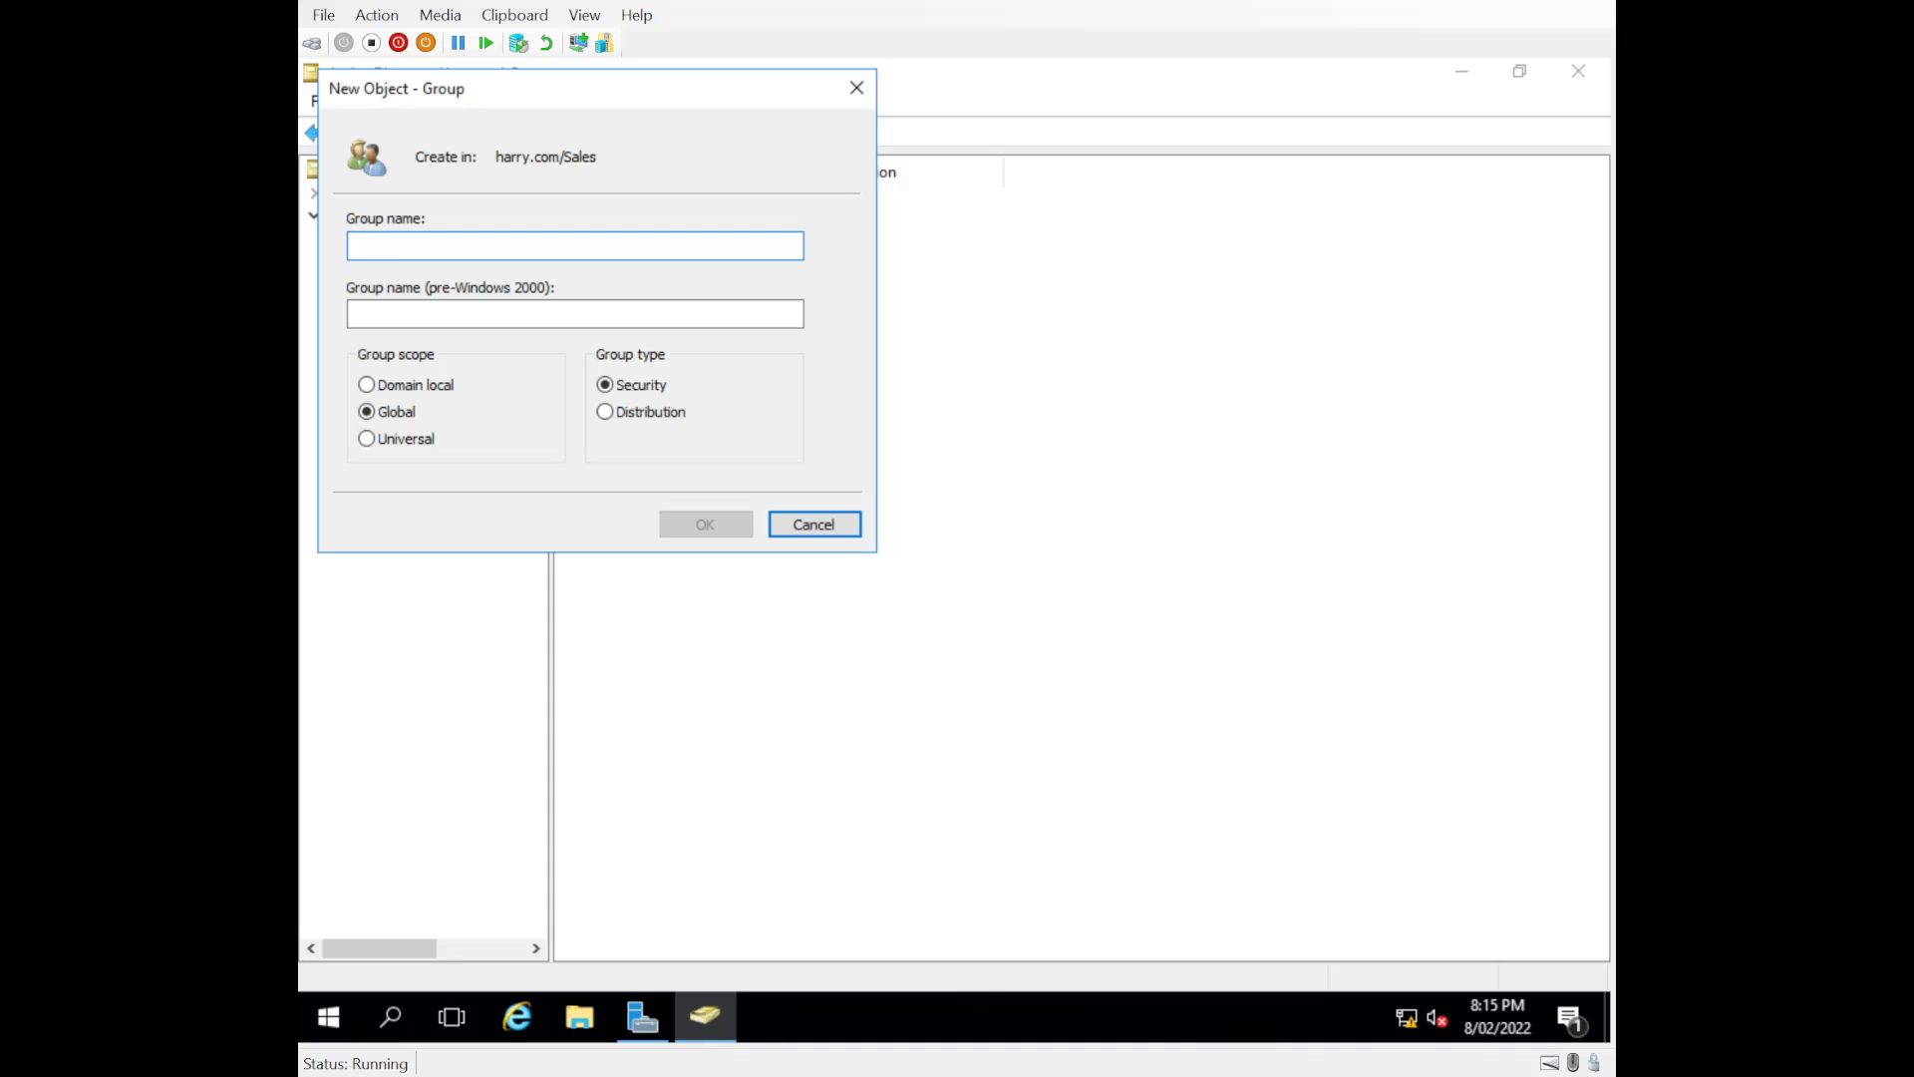
# Step: Name the new group SalesFolderAccessGroup and create it as a global security group in the Sales organizational unit
pyautogui.write('SalesFold')
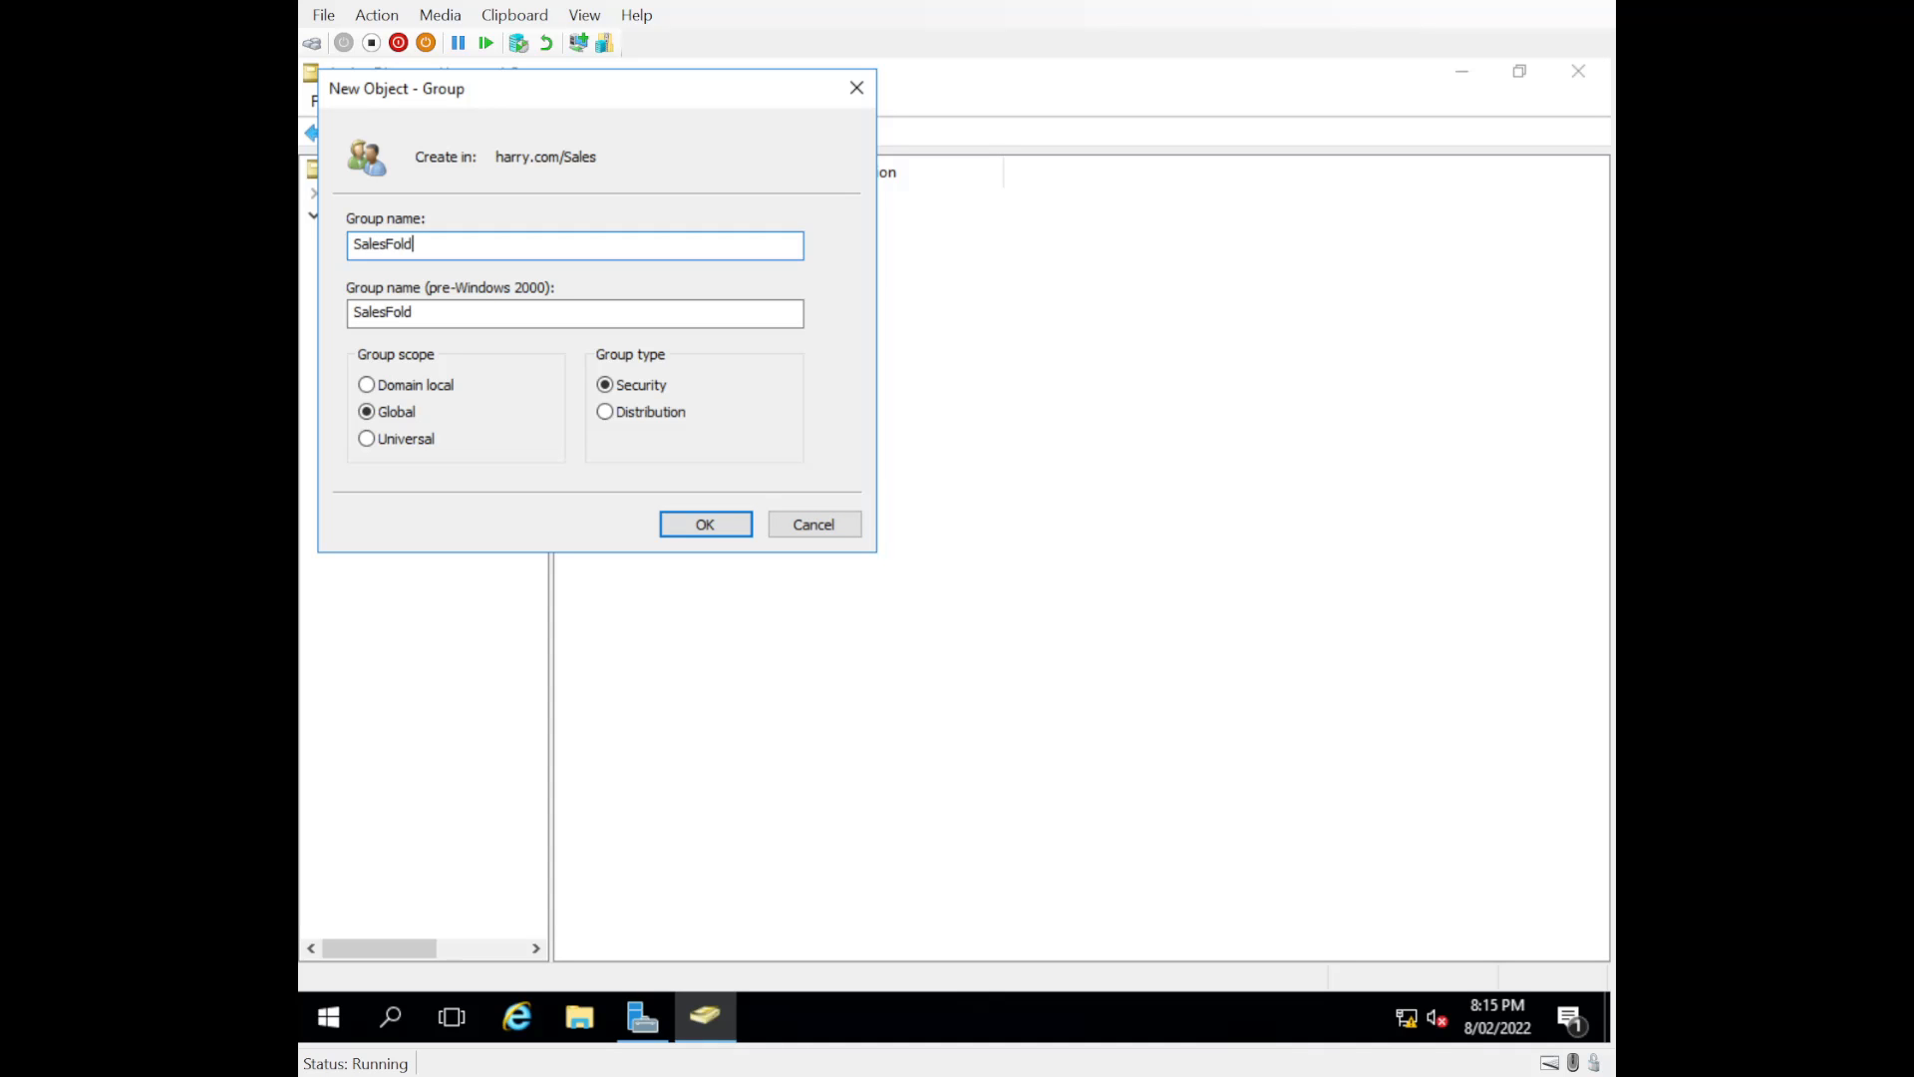
pyautogui.write('erAccessGroup')
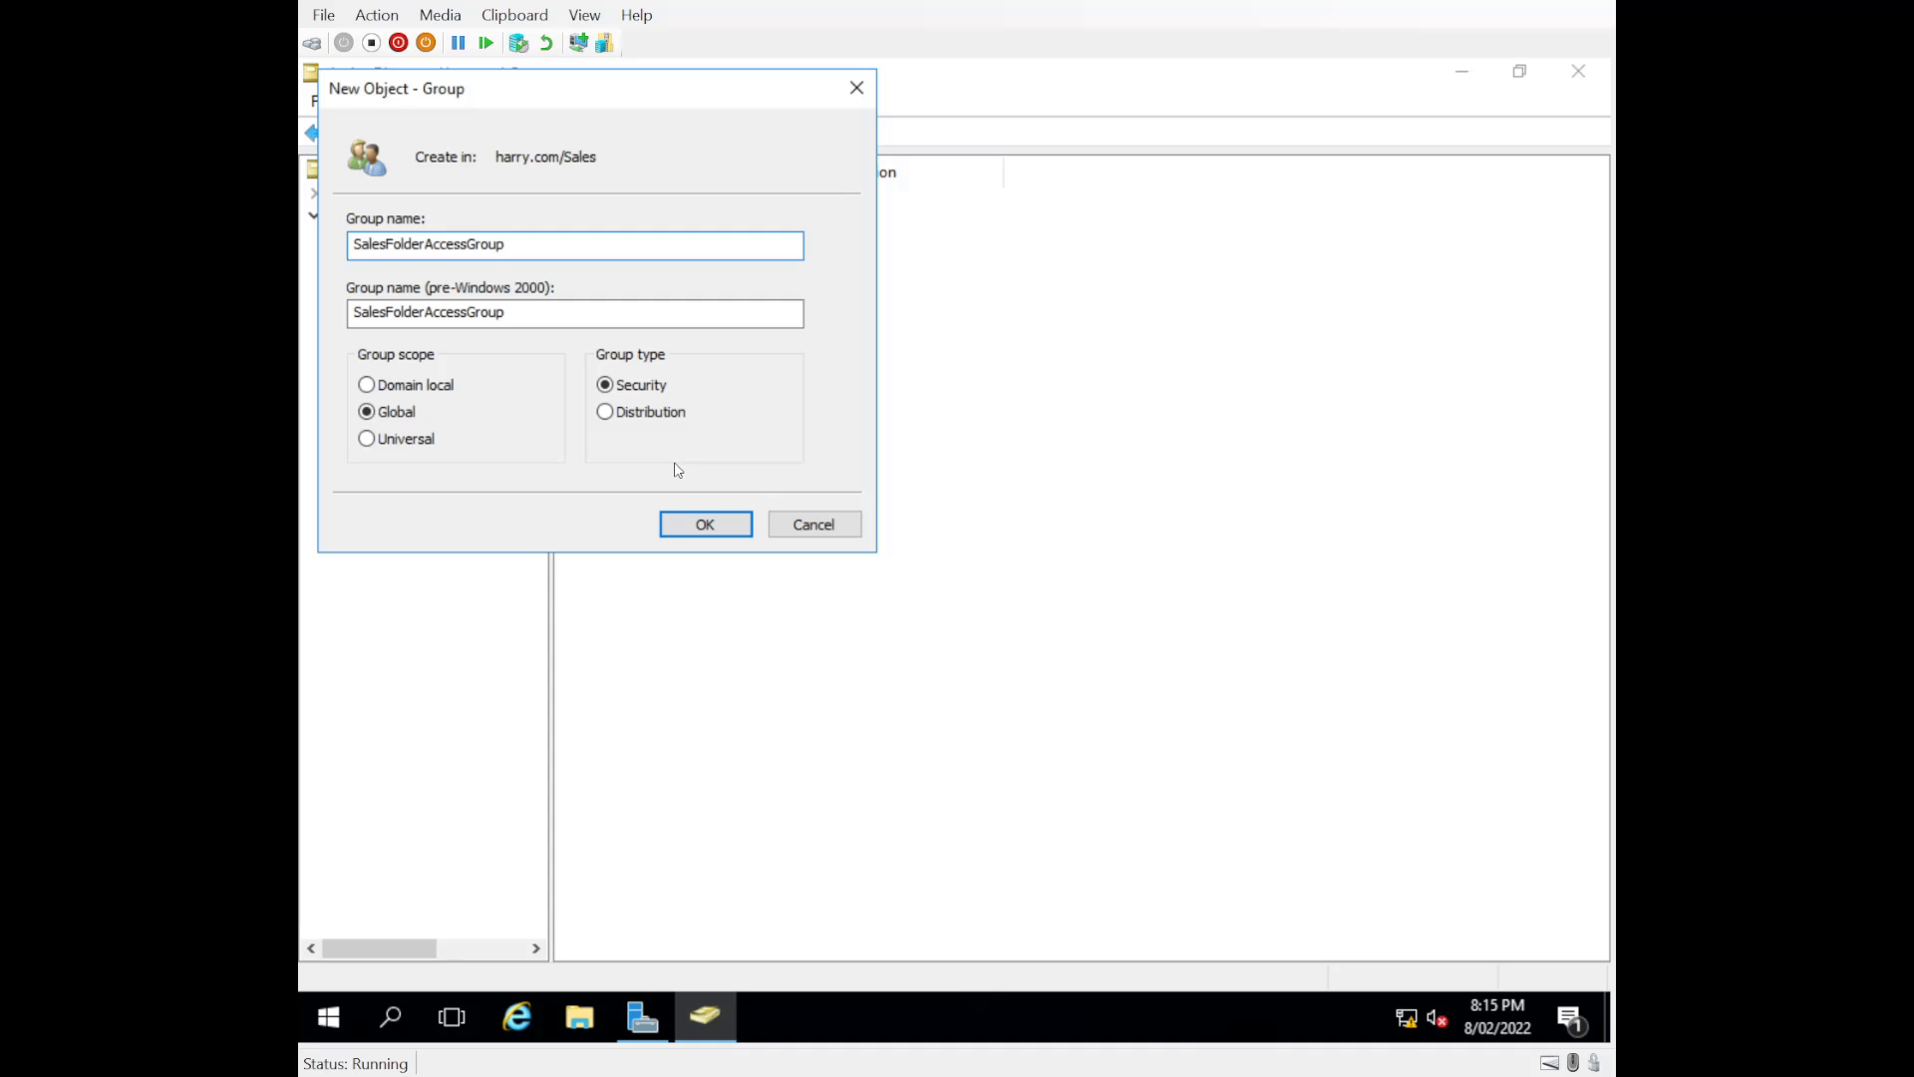
pyautogui.click(707, 528)
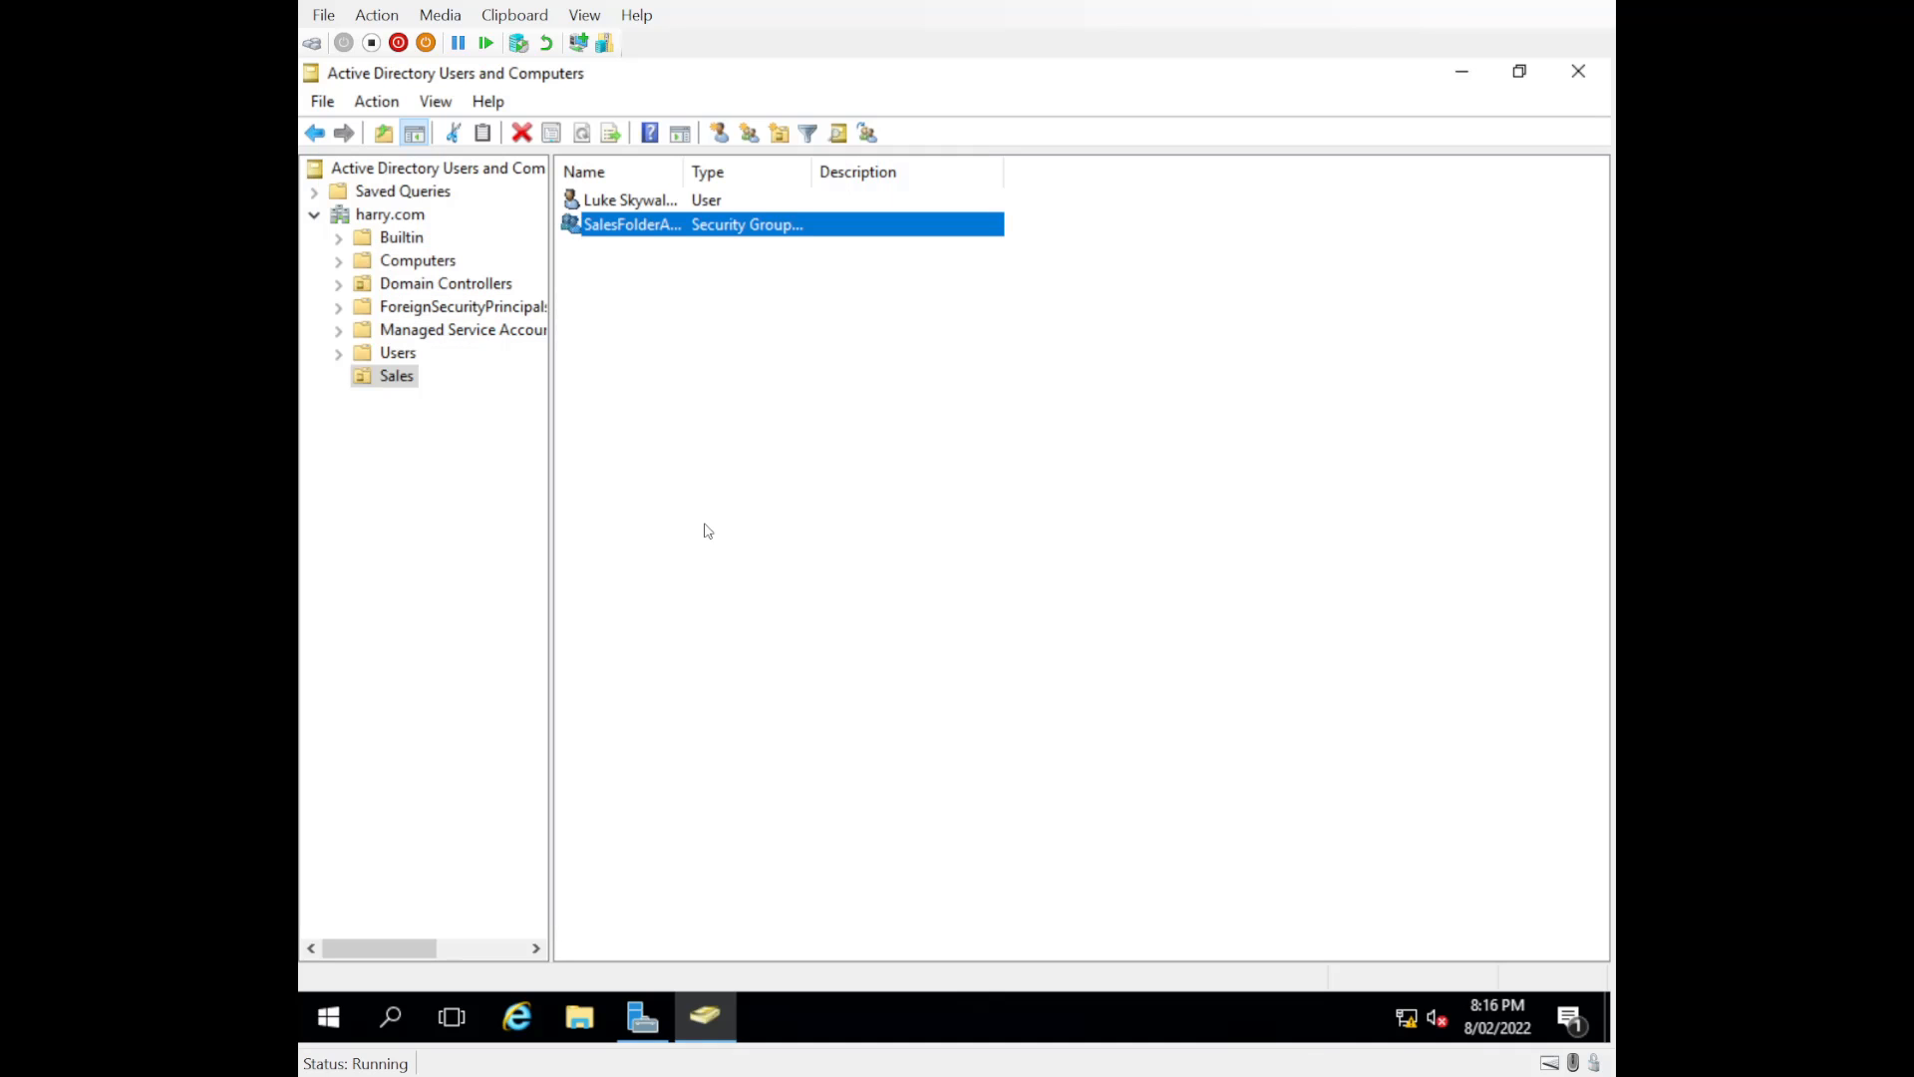
# Step: Disable the user account in the Sales organizational unit and acknowledge the notice
pyautogui.click(398, 375)
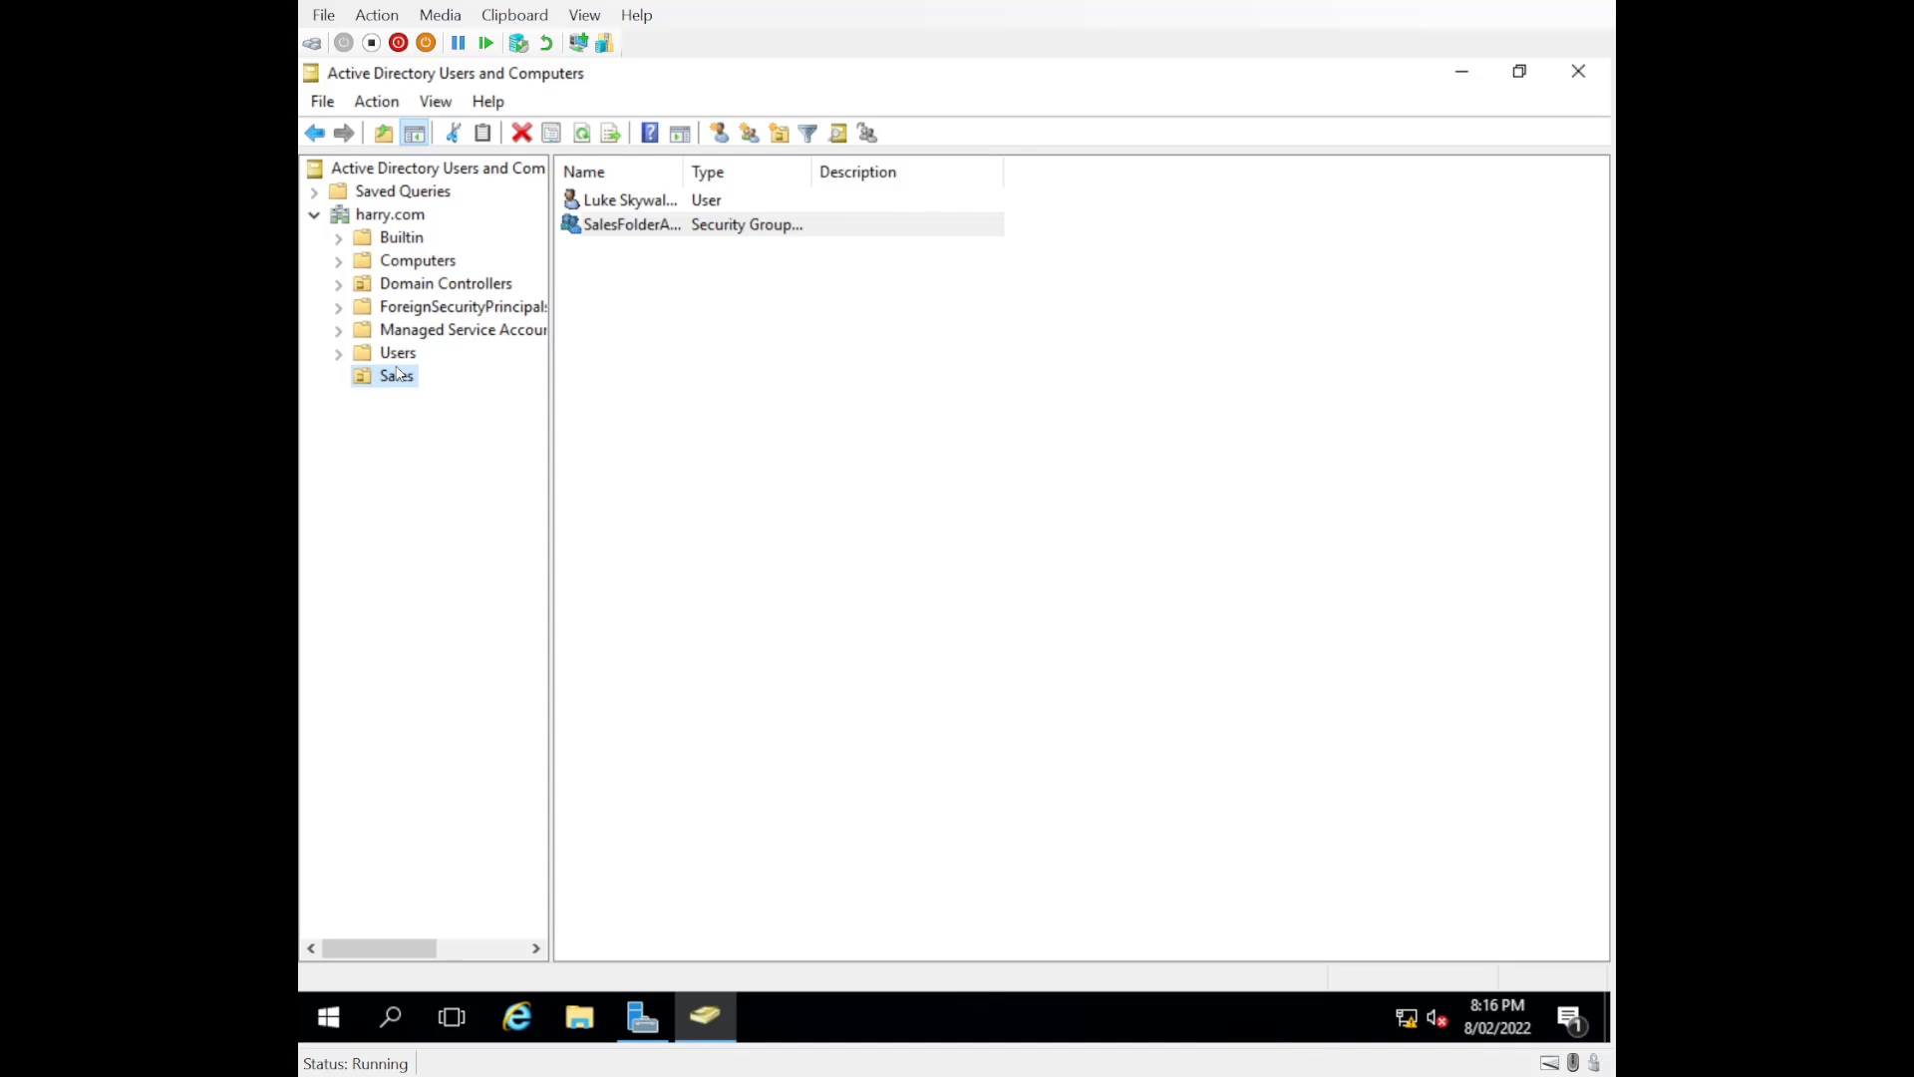
pyautogui.click(617, 202)
pyautogui.rightClick(617, 205)
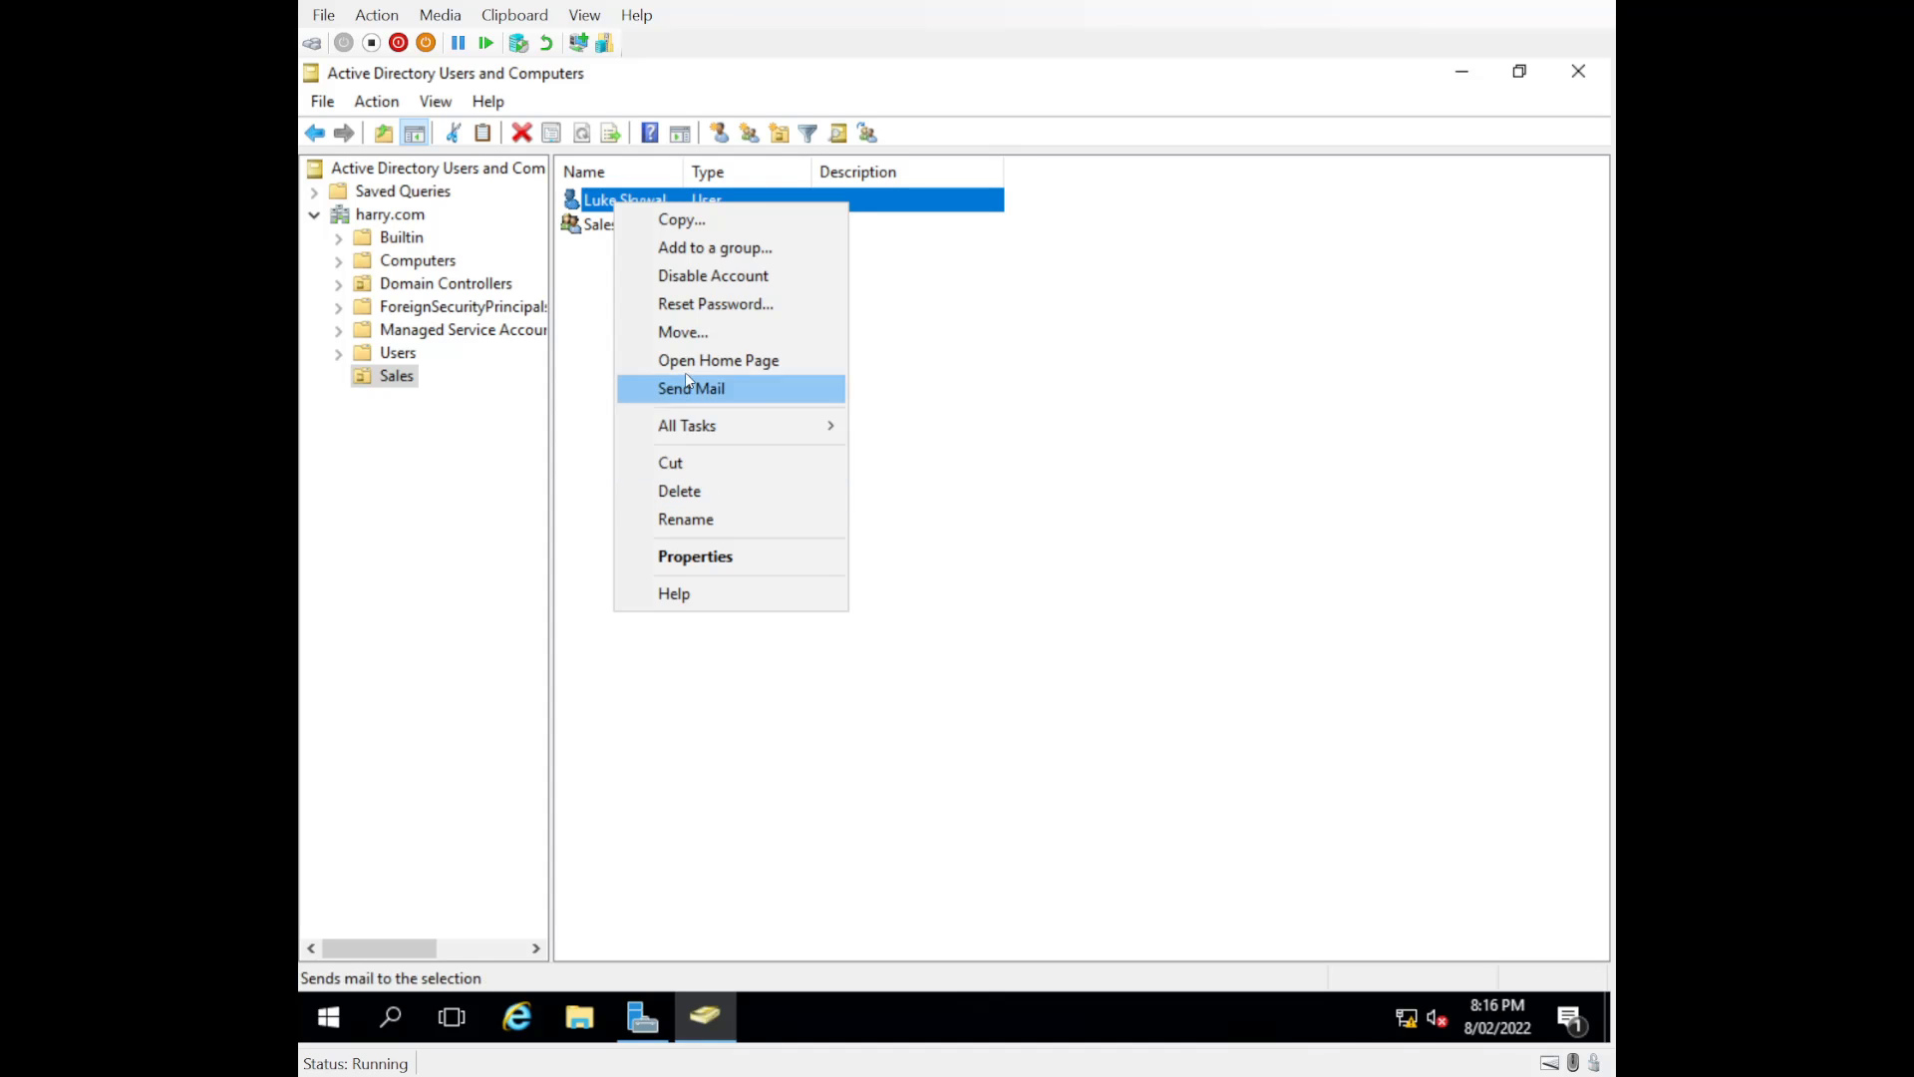
pyautogui.click(686, 275)
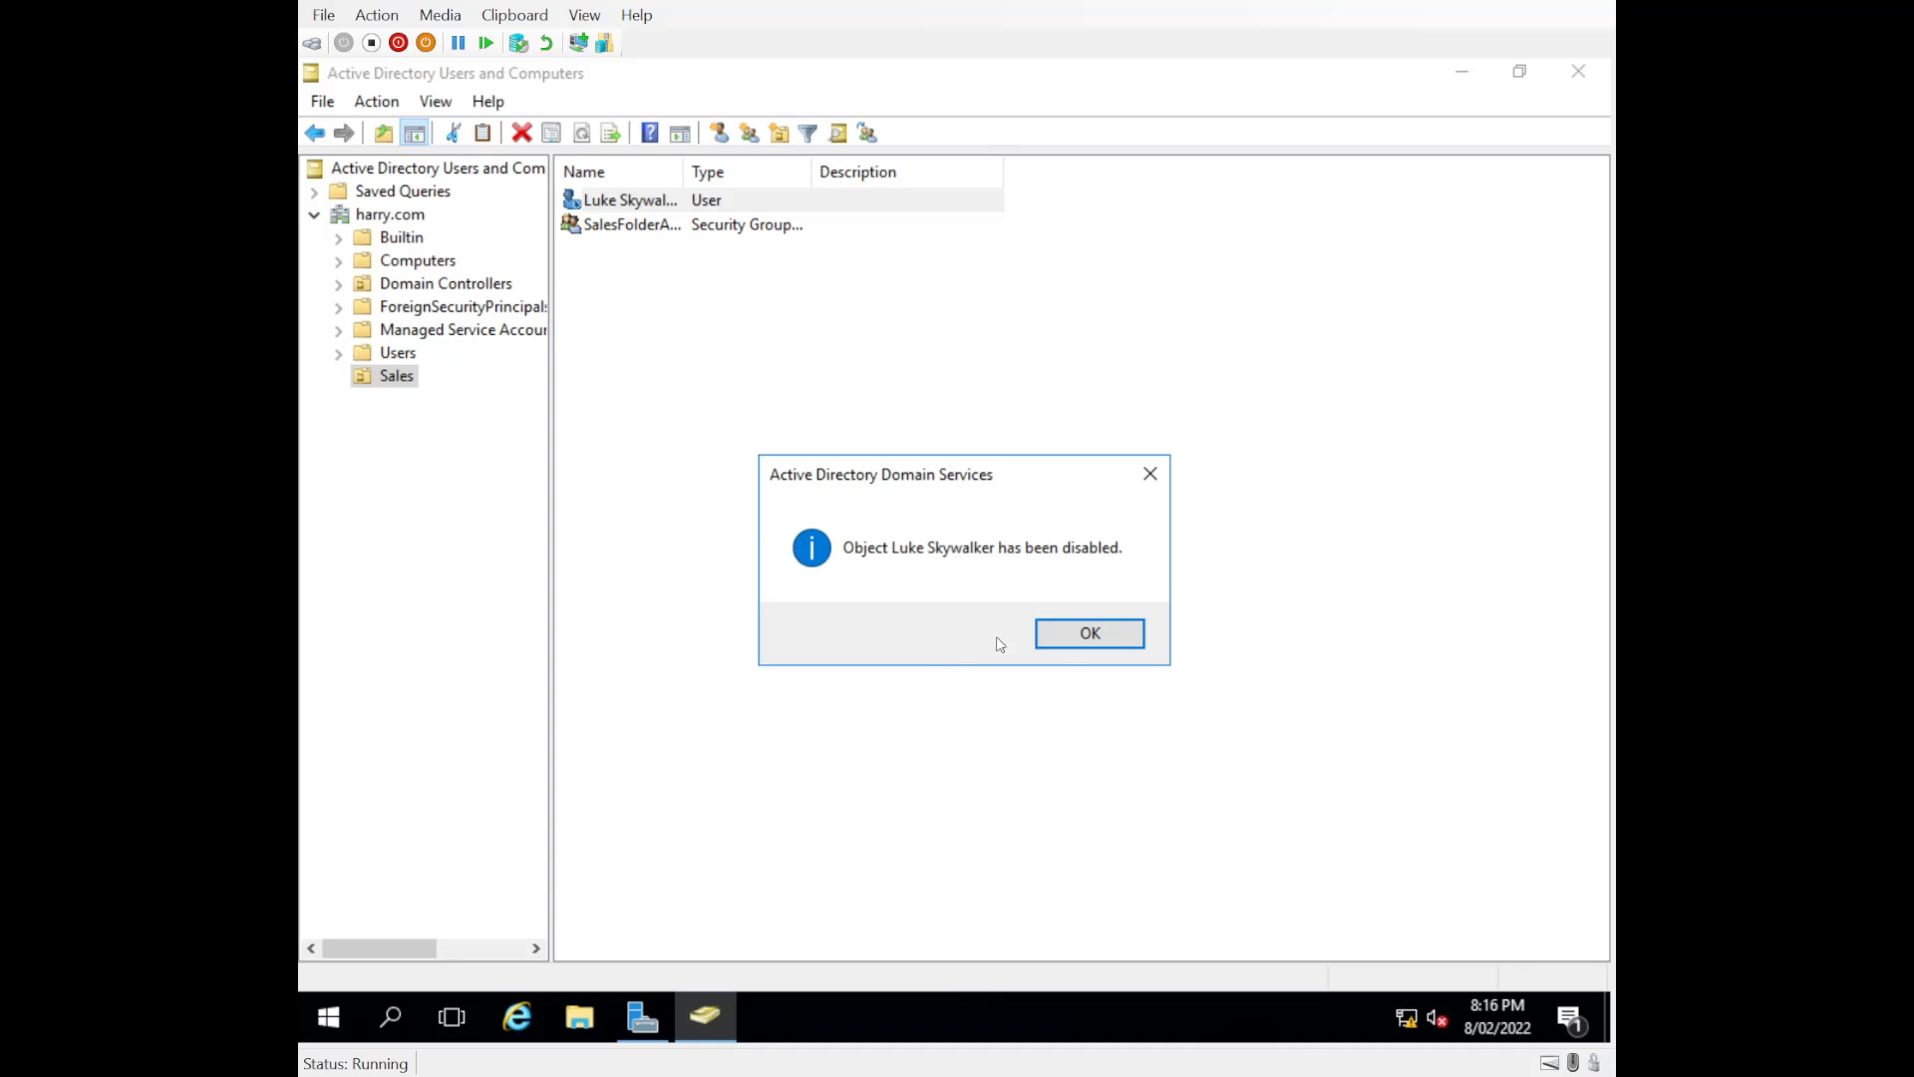
pyautogui.click(1066, 640)
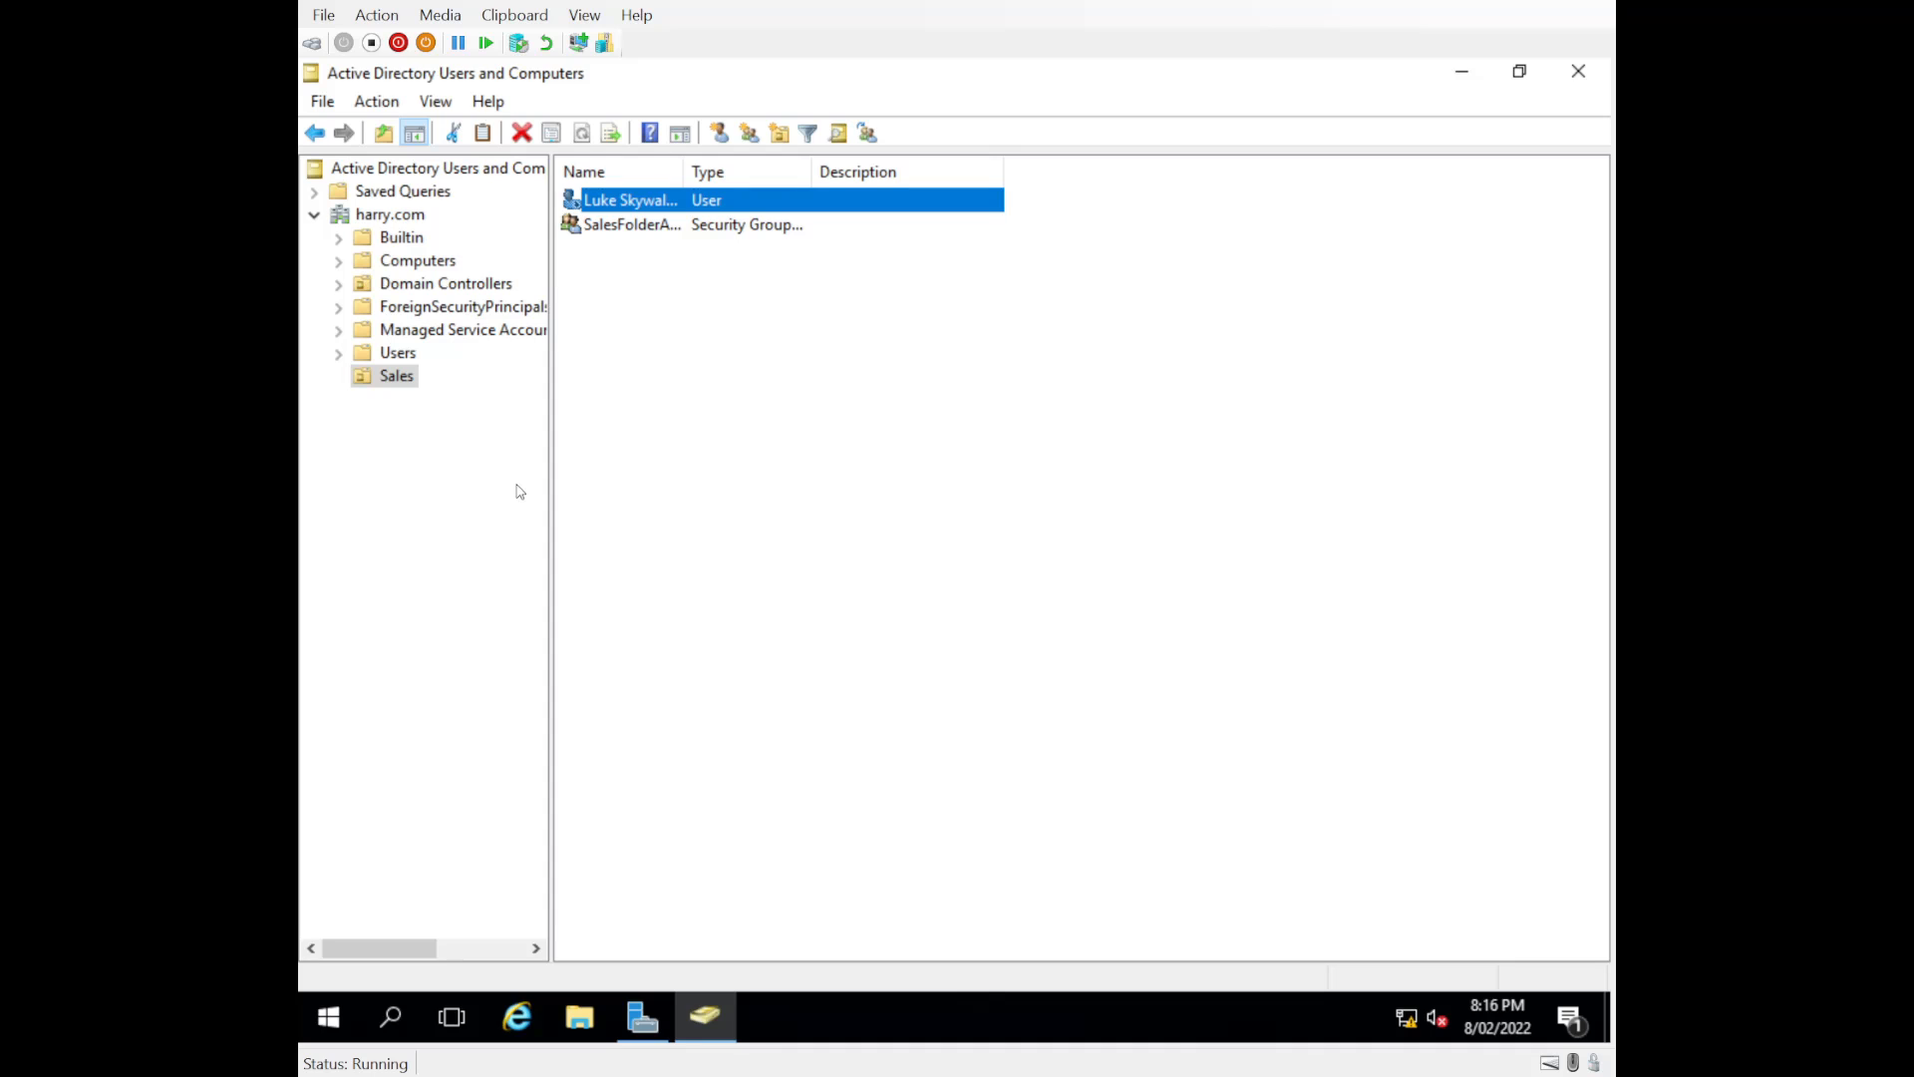
# Step: Re-enable the disabled user account in the Sales organizational unit and dismiss the notice
pyautogui.rightClick(592, 200)
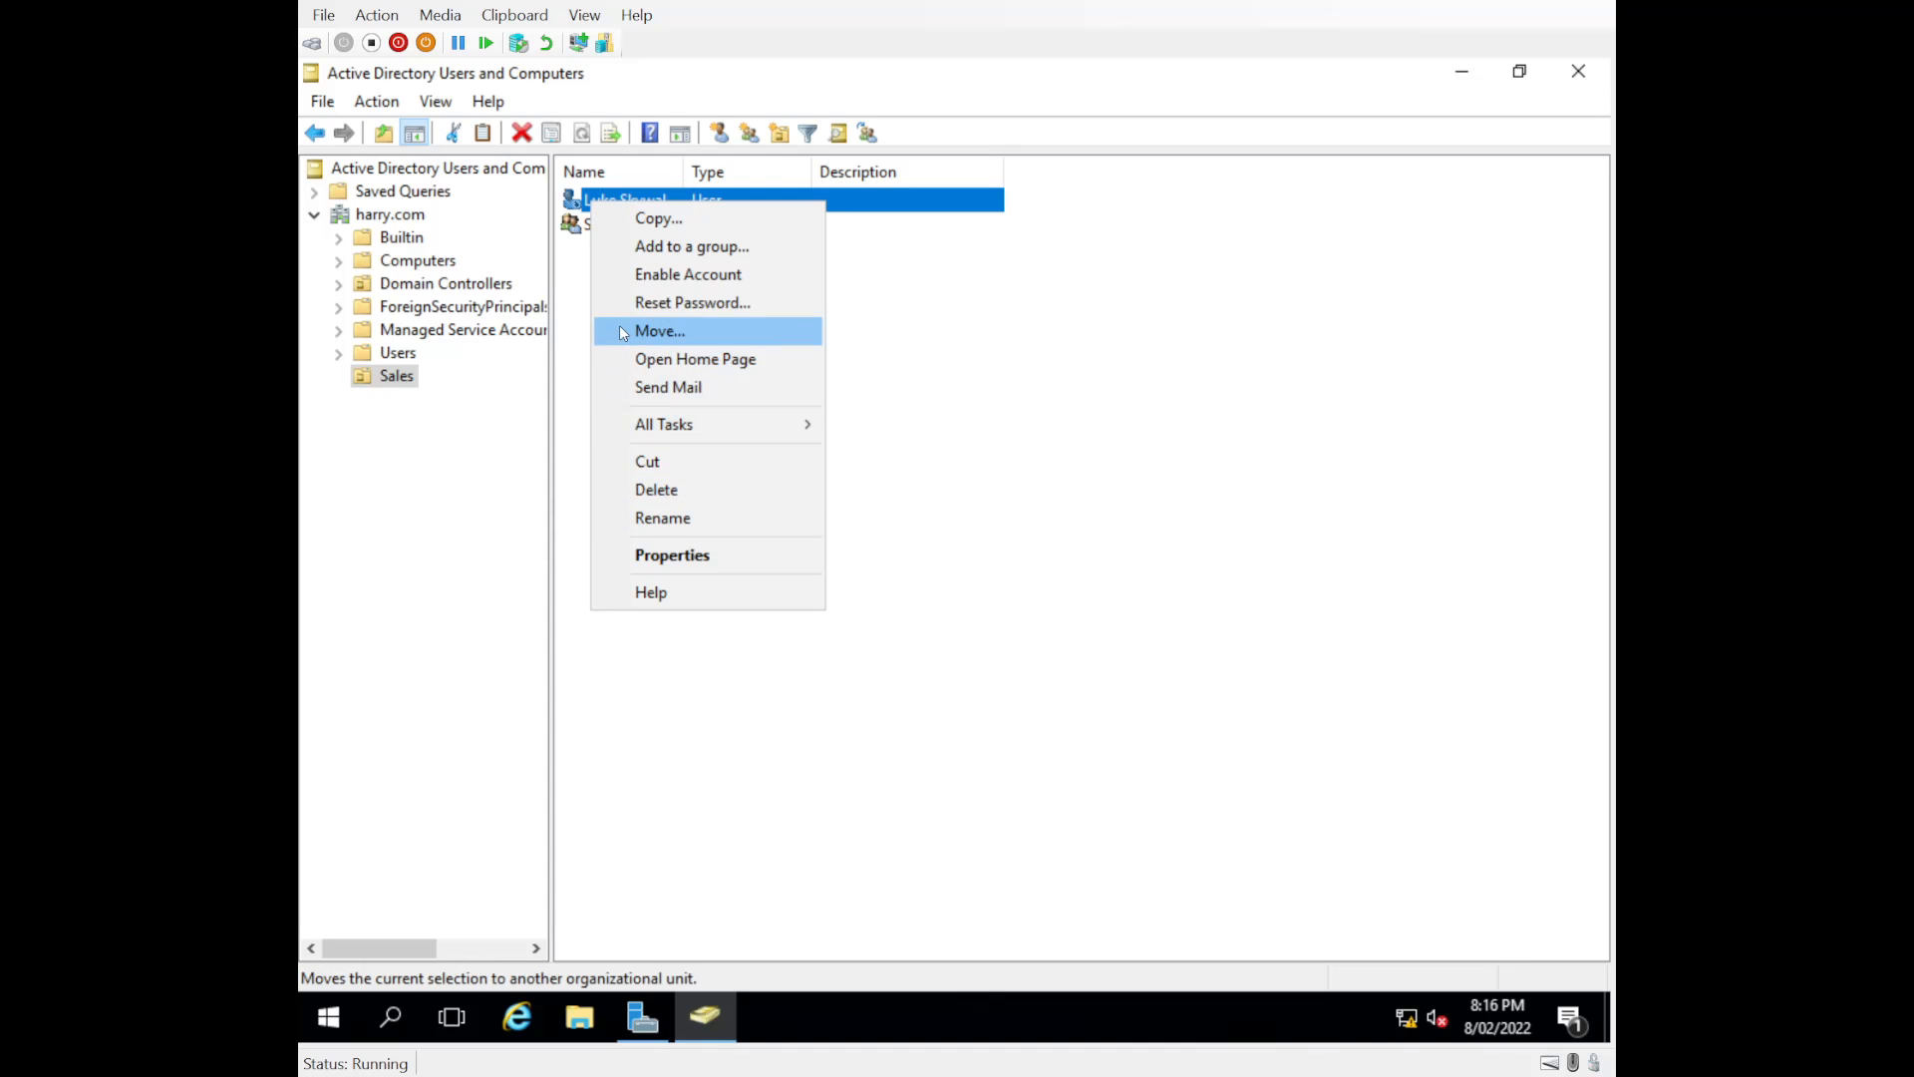
pyautogui.click(654, 287)
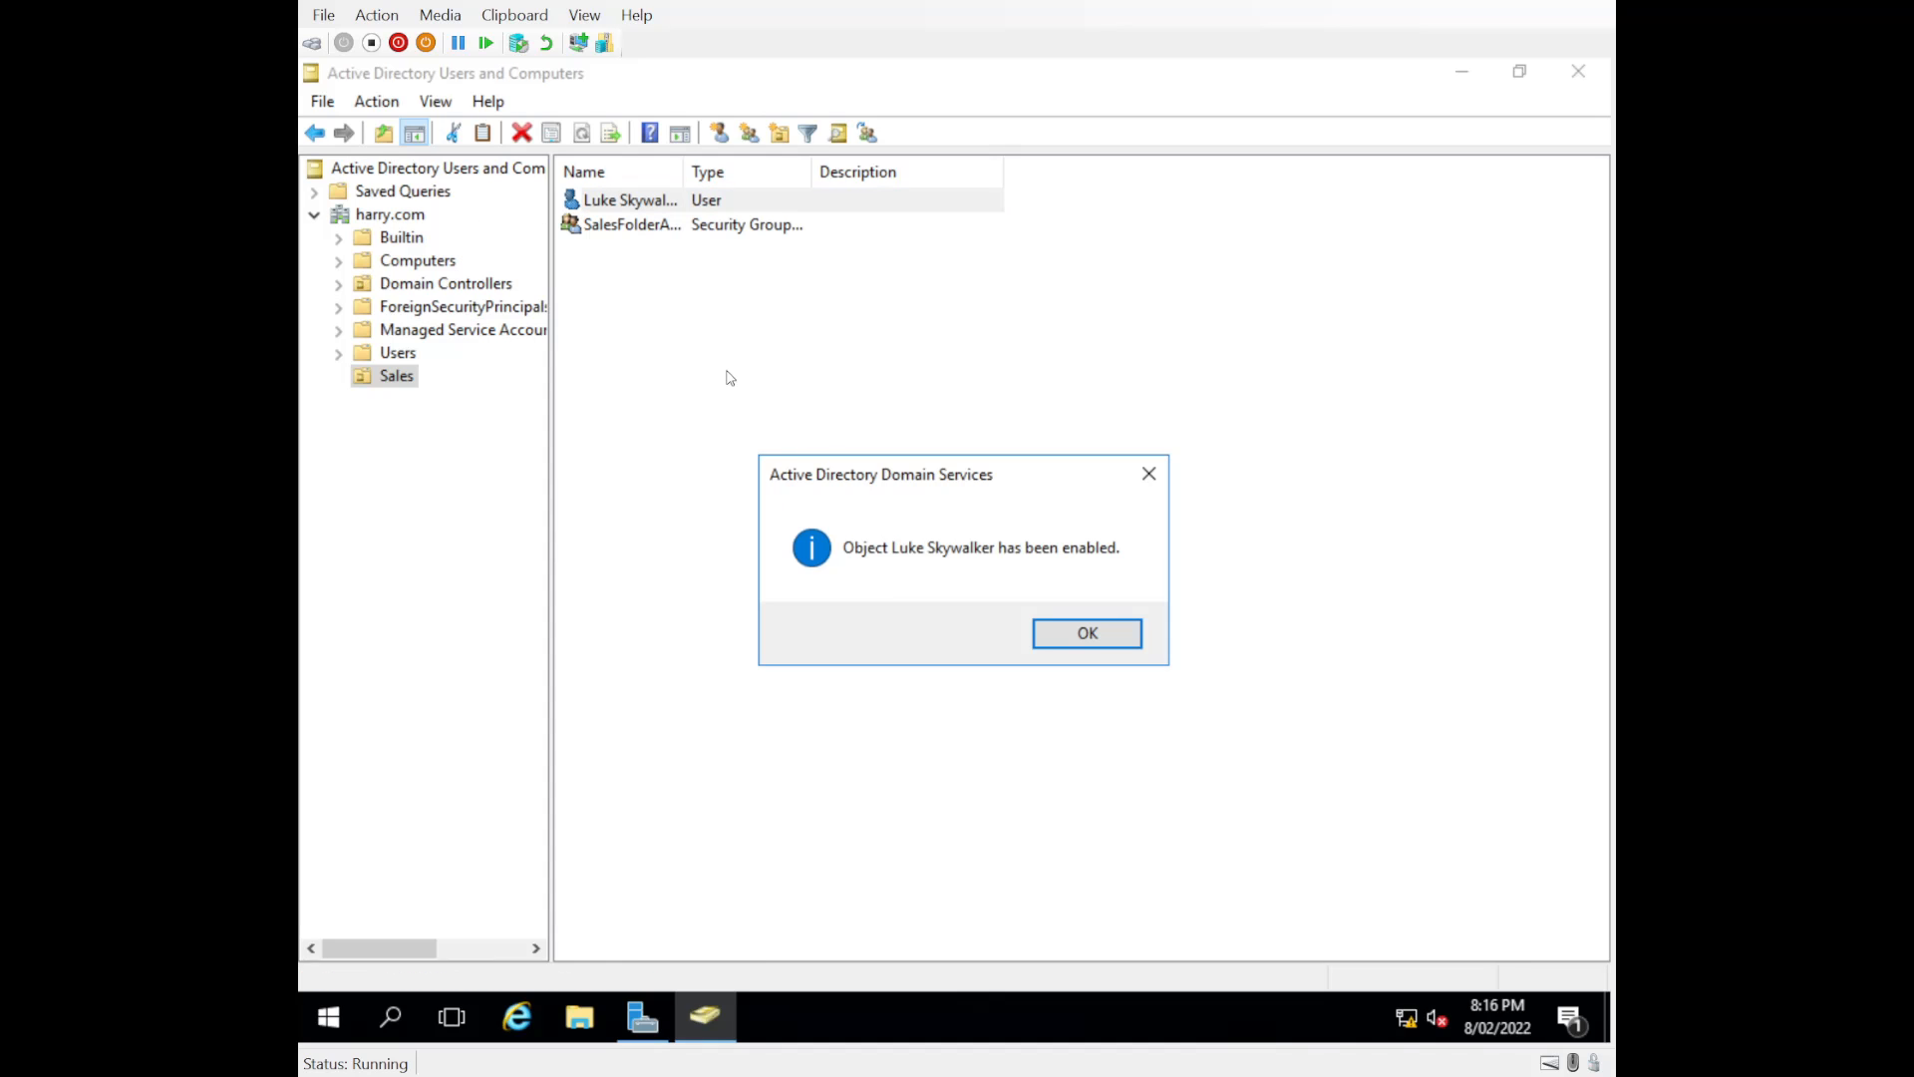
pyautogui.click(1048, 630)
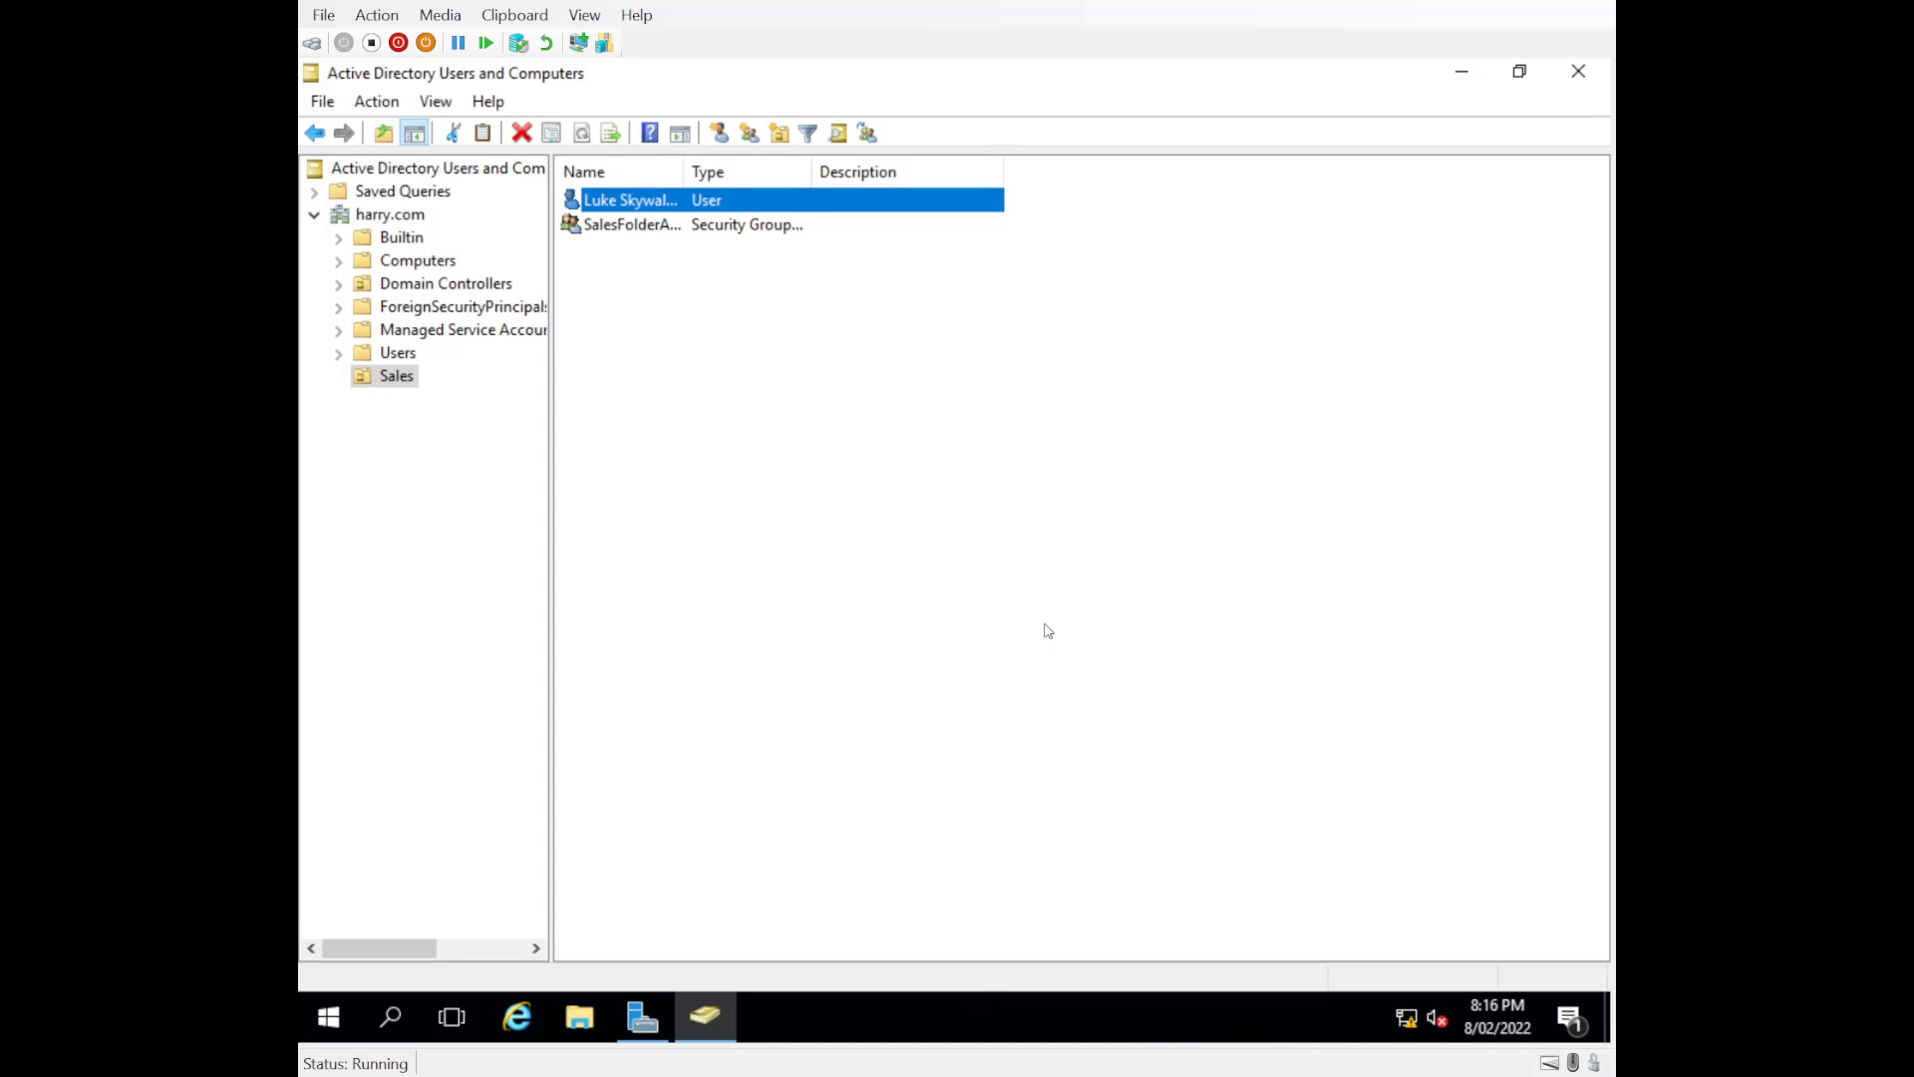